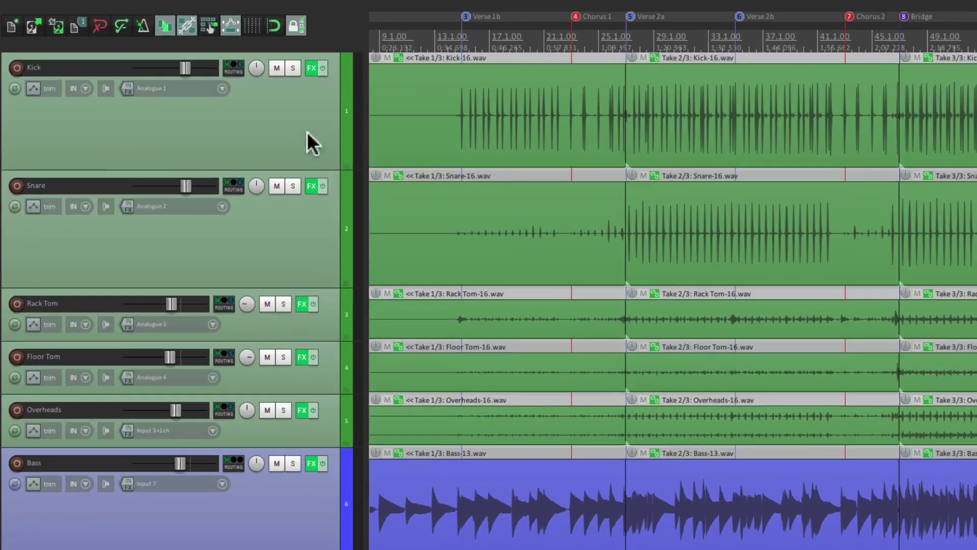
Open the Kick track's FX chain, view ReaEQ's settings, and close the chain
{"action": "left_click", "coordinate": [308, 72]}
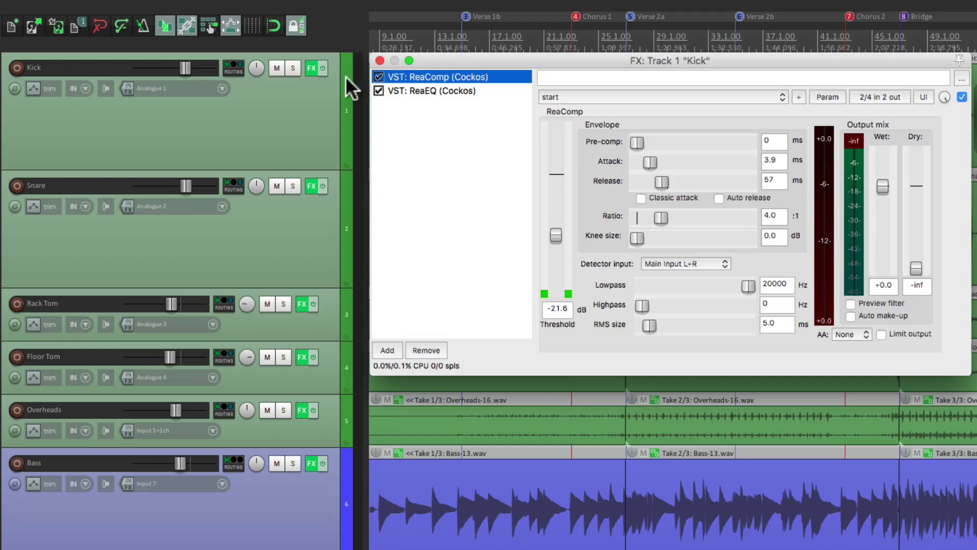
{"action": "left_click", "coordinate": [456, 88]}
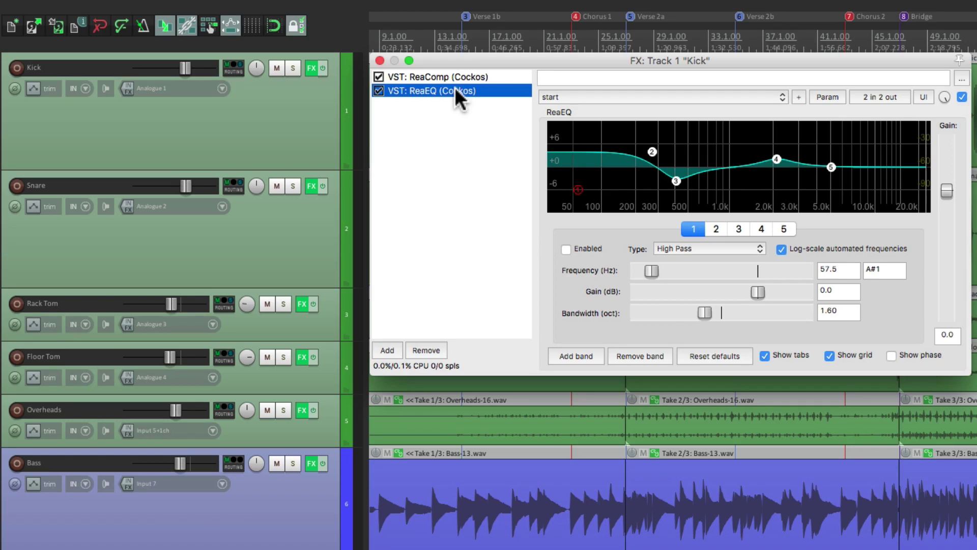
{"action": "left_click", "coordinate": [378, 60]}
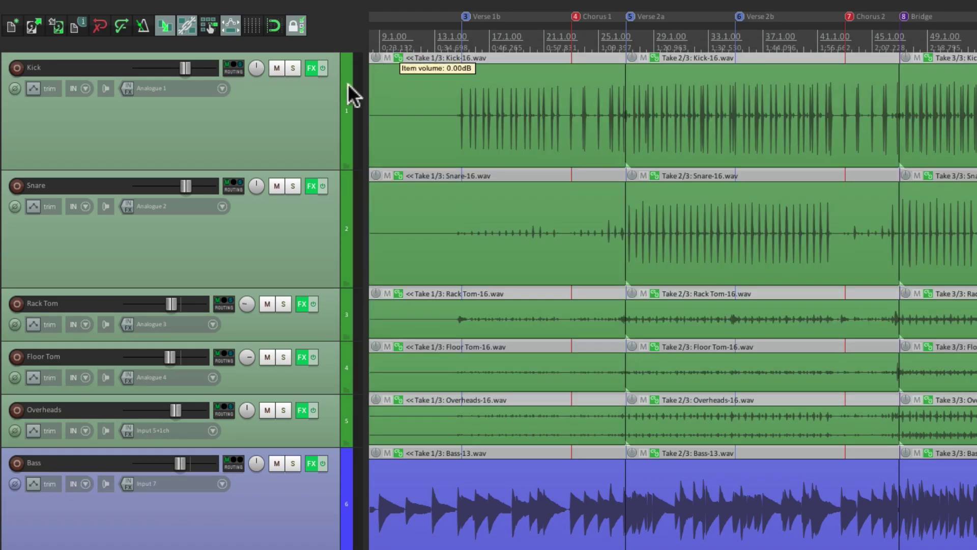
Open ReaComp and then ReaEQ from the Kick FX menu in their own windows, closing each
{"action": "right_click", "coordinate": [311, 66]}
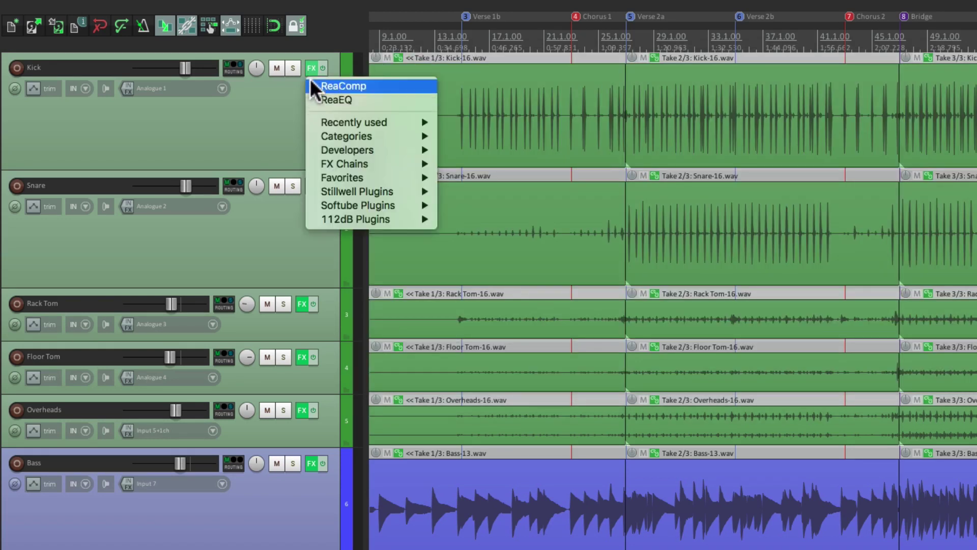
{"action": "left_click", "coordinate": [311, 82]}
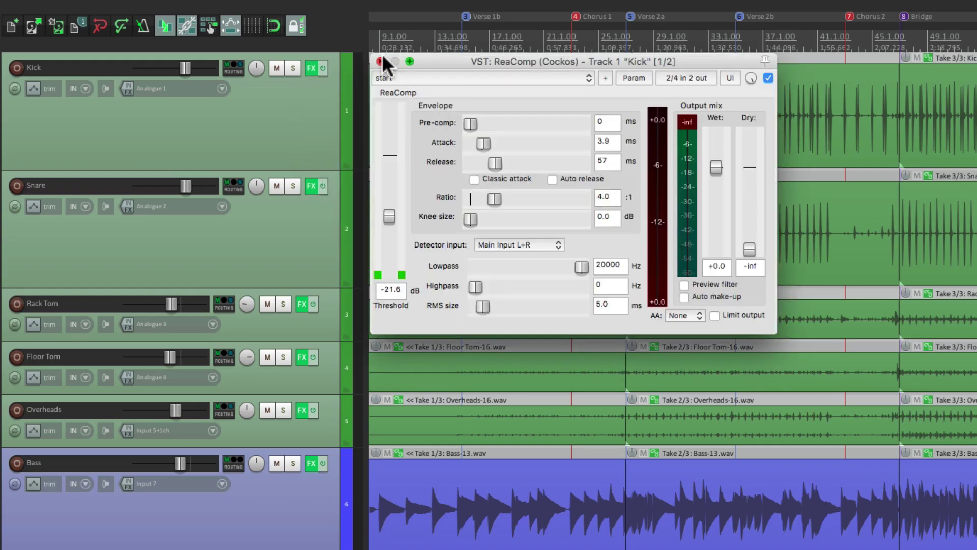
{"action": "left_click", "coordinate": [381, 61]}
{"action": "right_click", "coordinate": [311, 66]}
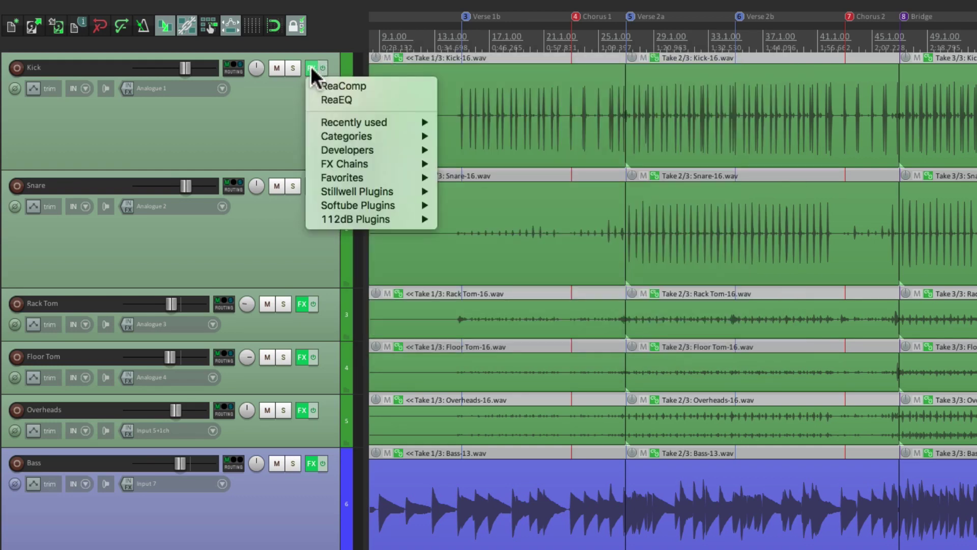
{"action": "left_click", "coordinate": [313, 99]}
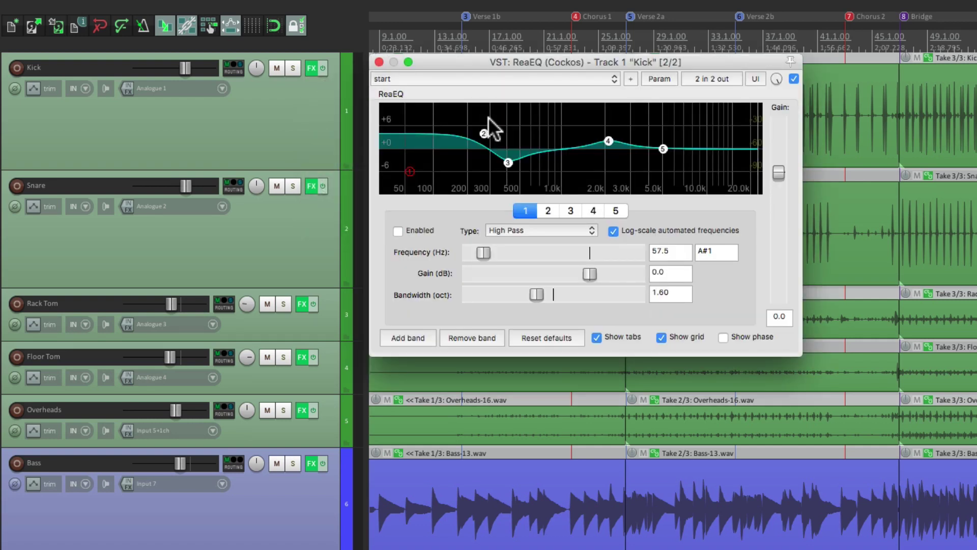
{"action": "left_click", "coordinate": [379, 61]}
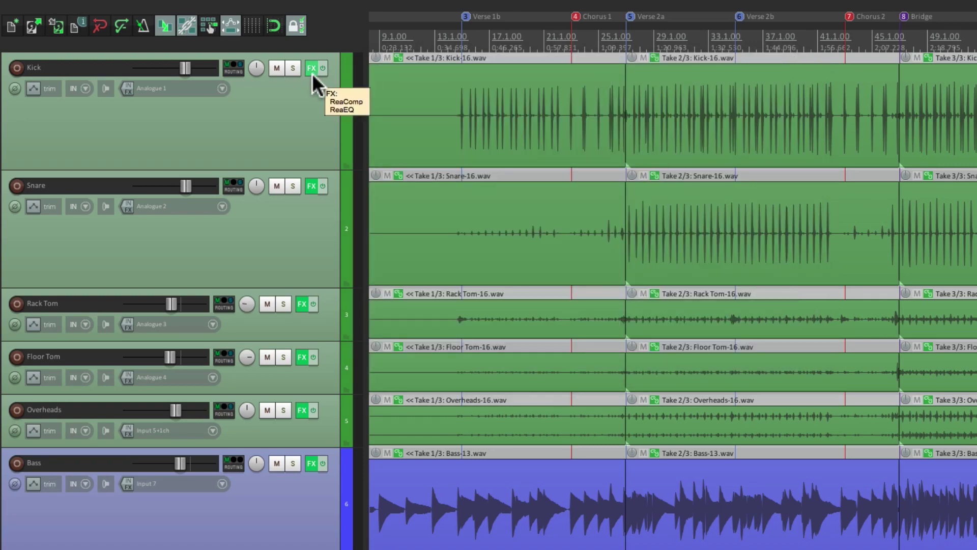
{"action": "scroll", "coordinate": [466, 214], "scroll_direction": "down", "scroll_amount": 10}
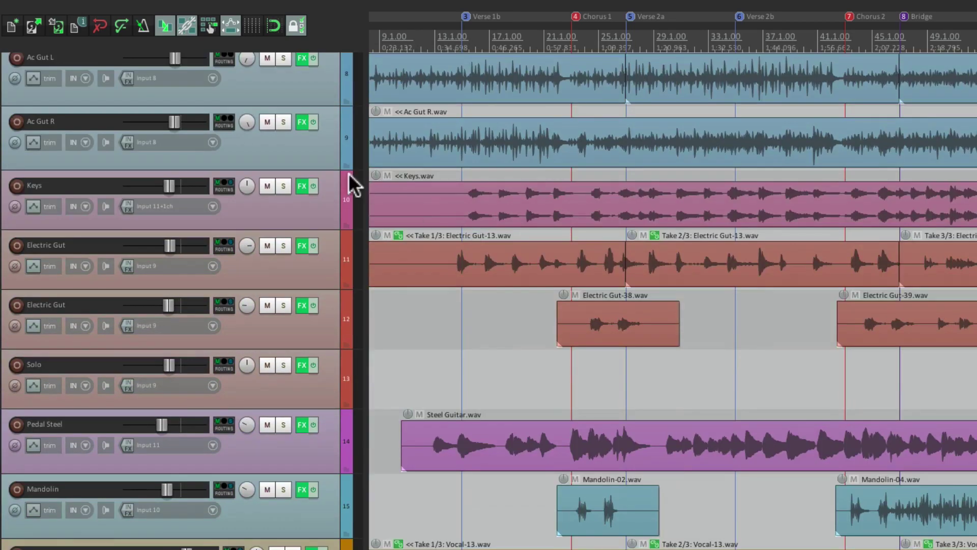
{"action": "scroll", "coordinate": [480, 202], "scroll_direction": "up", "scroll_amount": 10}
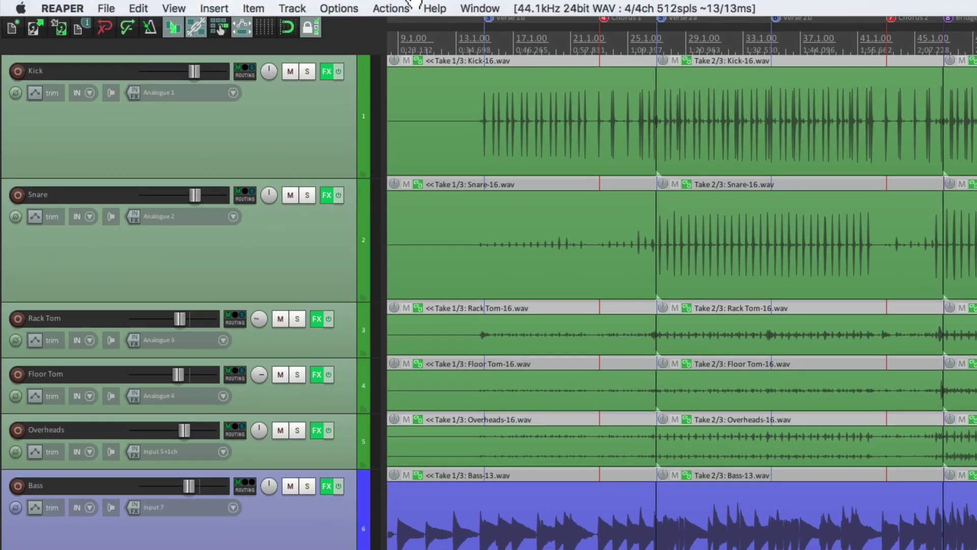
Show the action list filtered by 'open close' and select 'Open/close UI for FX #1 on last touched track'
{"action": "left_click", "coordinate": [384, 7]}
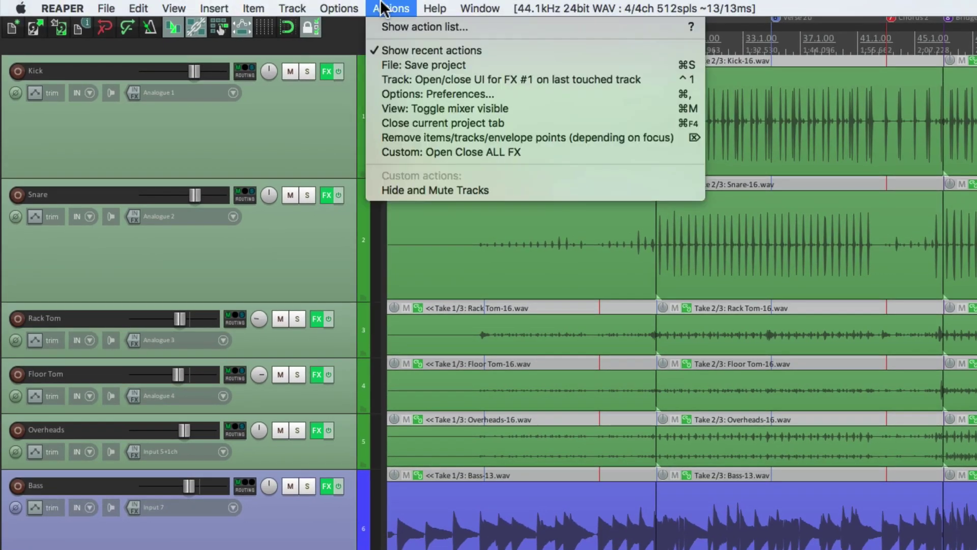
{"action": "left_click", "coordinate": [371, 29]}
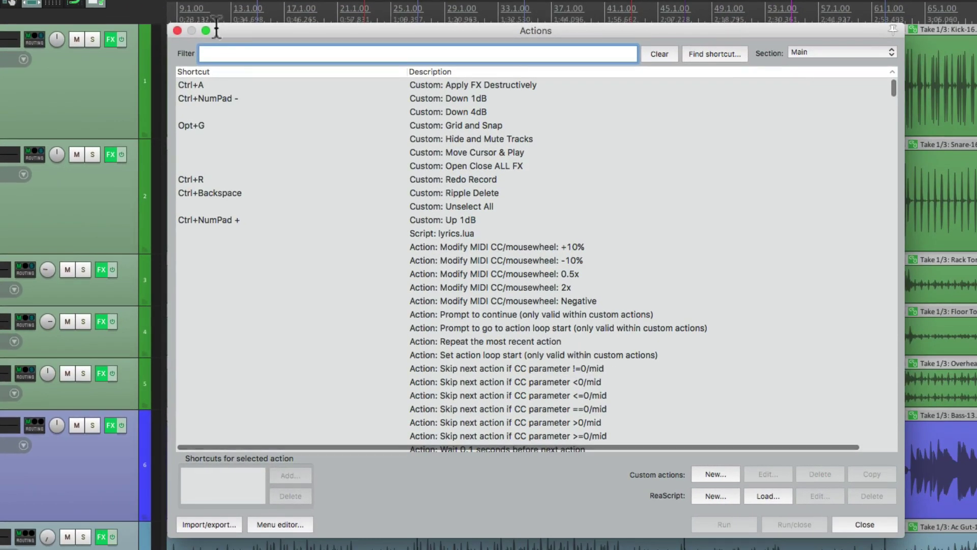
{"action": "type", "text": "open cl"}
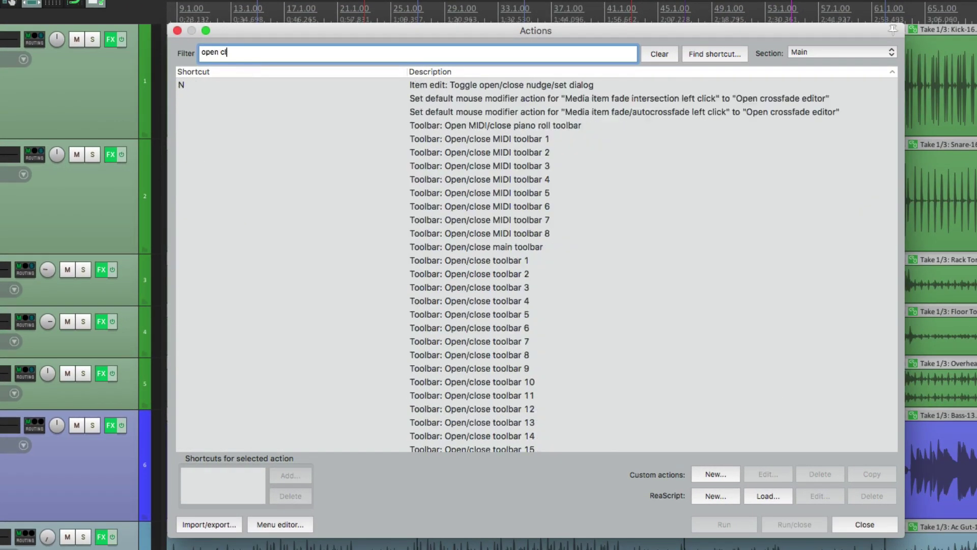
{"action": "type", "text": "ose"}
{"action": "scroll", "coordinate": [338, 213], "scroll_direction": "down", "scroll_amount": 5}
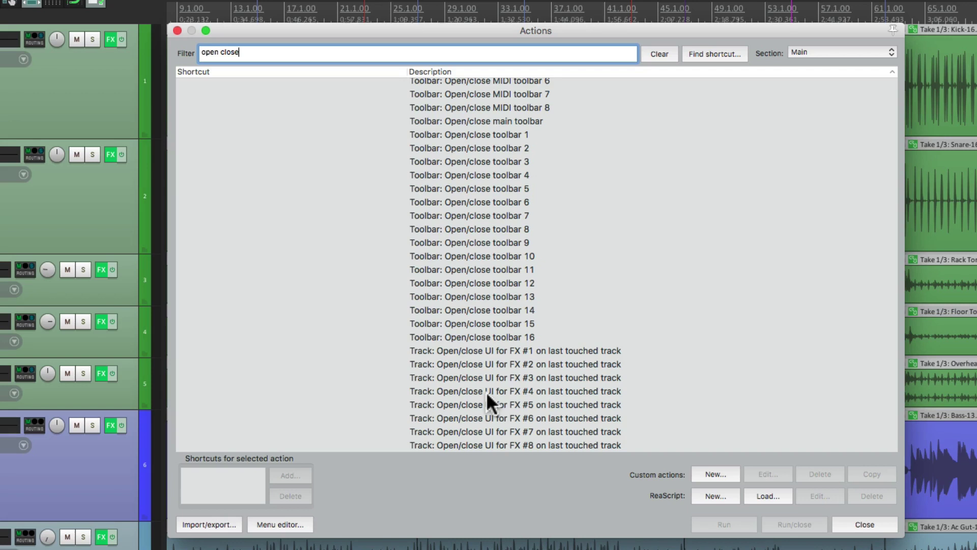
{"action": "left_click", "coordinate": [458, 352]}
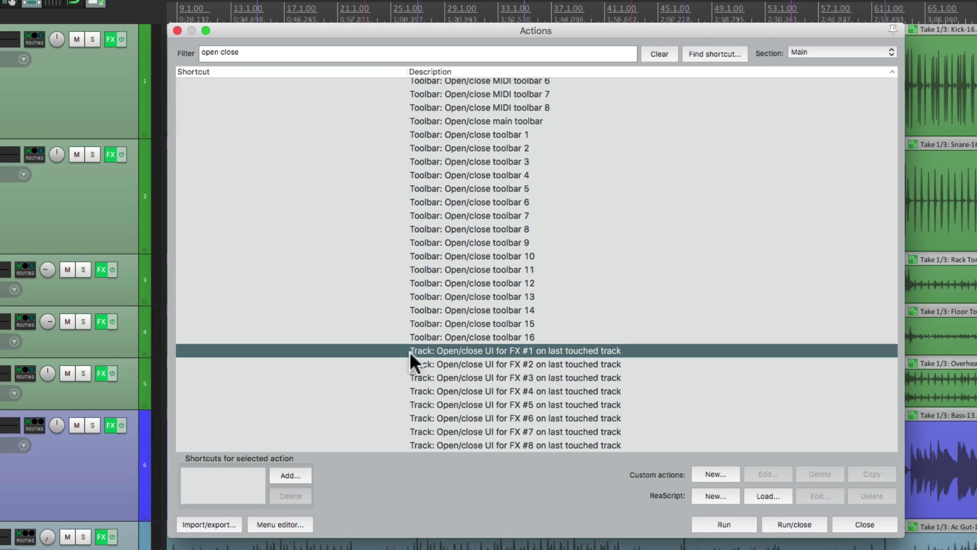
Assign Ctrl+1 and Ctrl+2 to the open/close UI actions for FX #1 and FX #2
{"action": "left_click", "coordinate": [286, 476]}
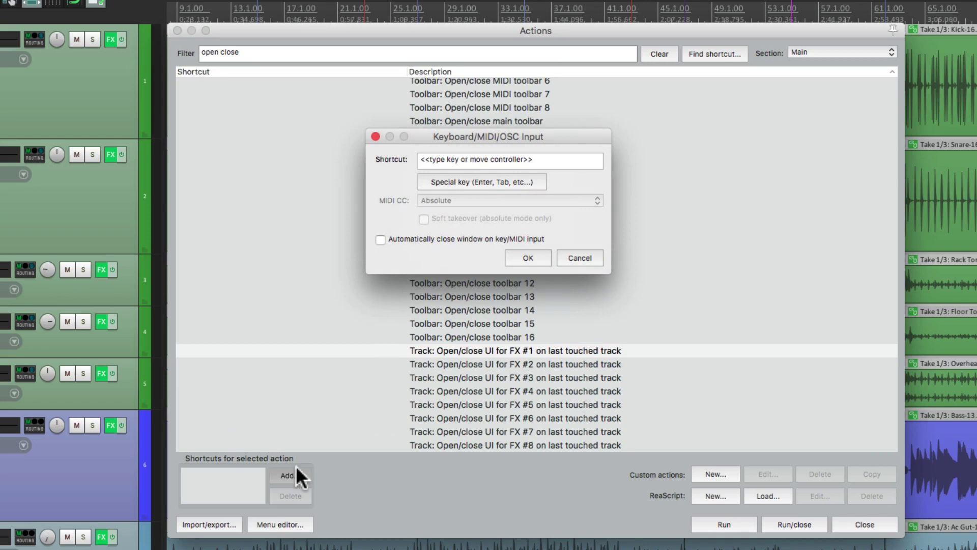
{"action": "key", "text": "ctrl+1"}
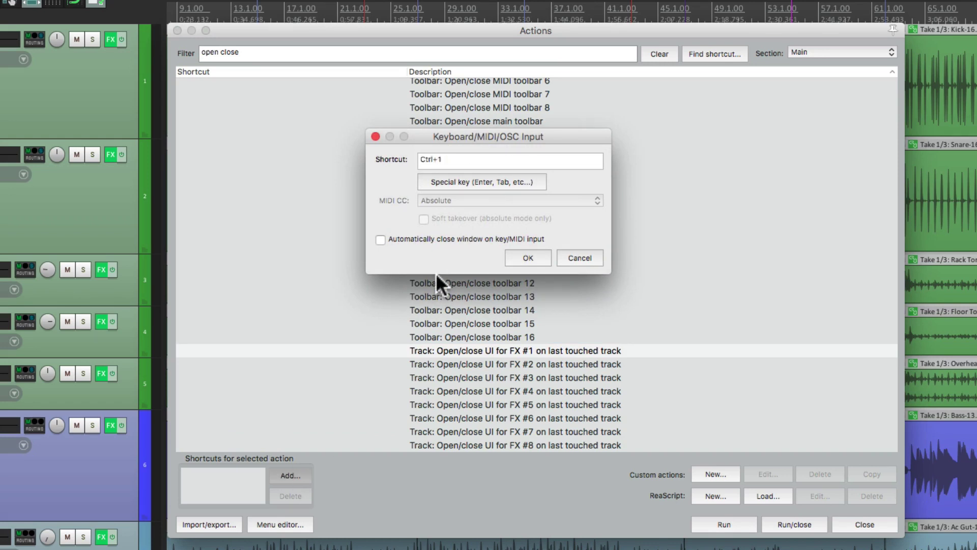
{"action": "key", "text": "Return"}
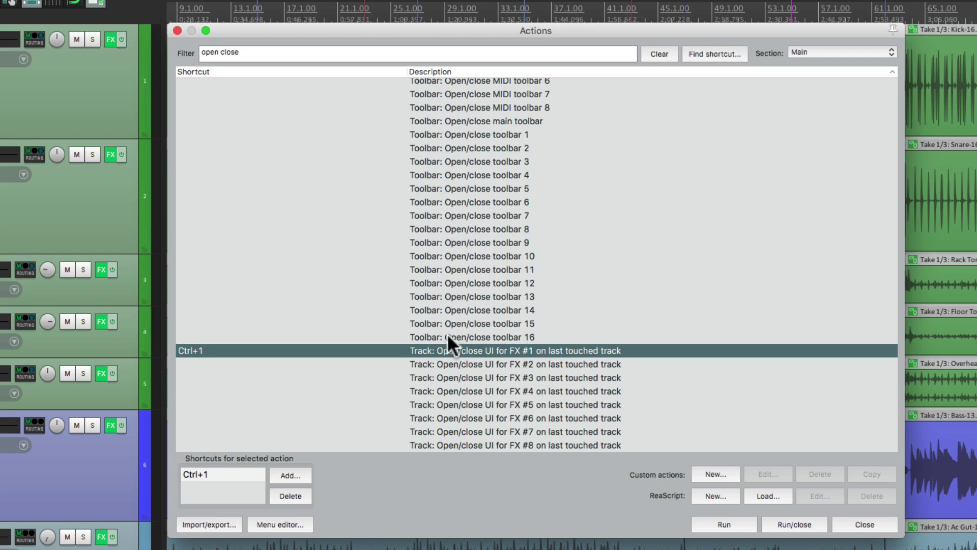
{"action": "left_click", "coordinate": [441, 364]}
{"action": "left_click", "coordinate": [298, 476]}
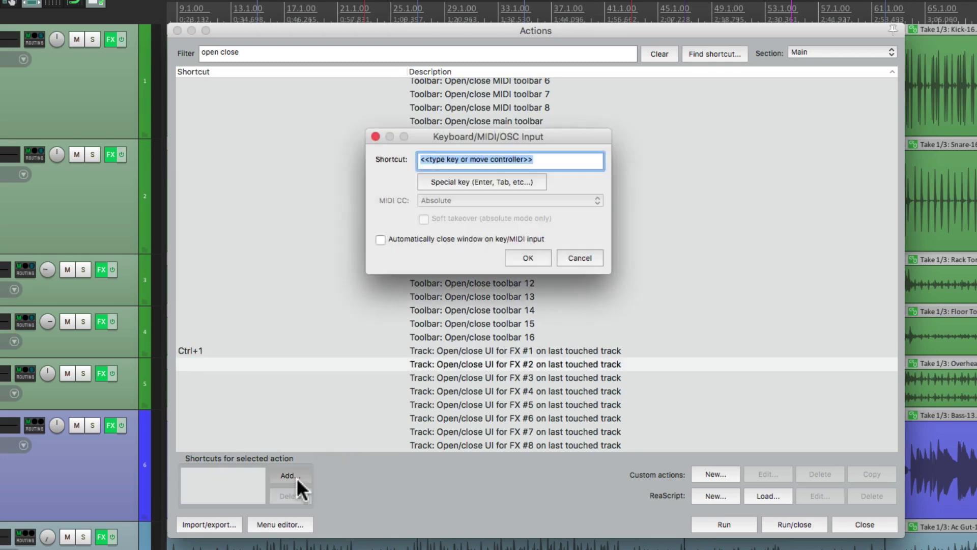
{"action": "key", "text": "ctrl+2"}
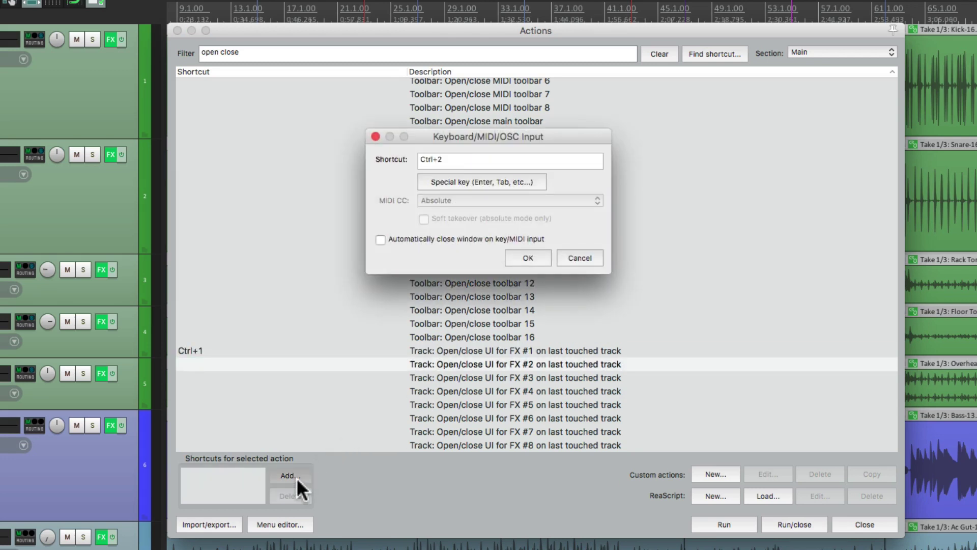
{"action": "left_click", "coordinate": [528, 258]}
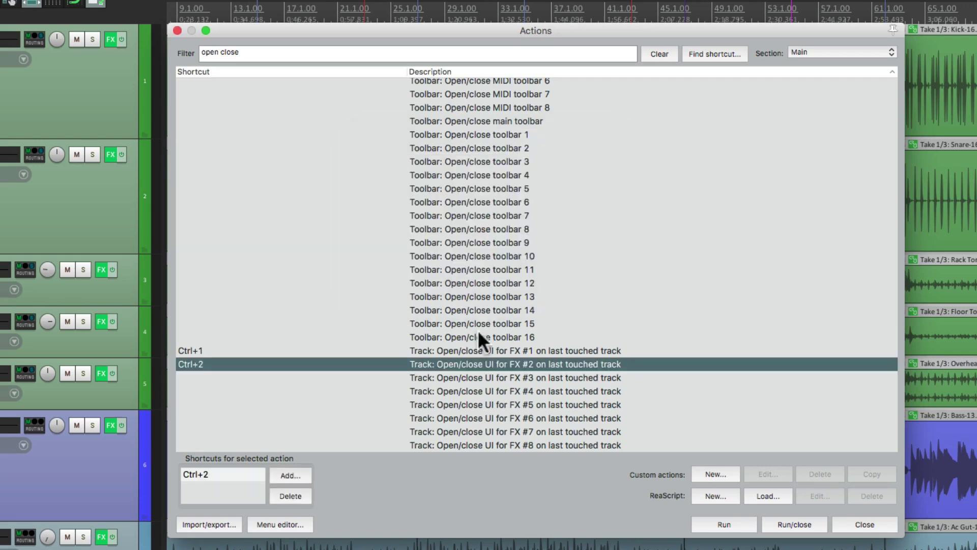
Assign Ctrl+3 and Ctrl+4 to the open/close UI actions for FX #3 and FX #4
{"action": "left_click", "coordinate": [448, 377]}
{"action": "left_click", "coordinate": [287, 476]}
{"action": "key", "text": "ctrl+3"}
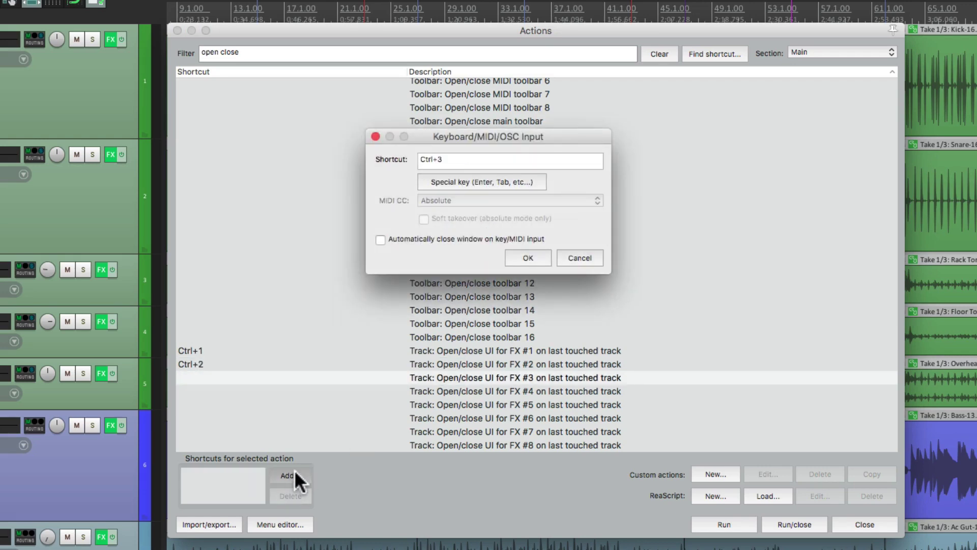
{"action": "key", "text": "Return"}
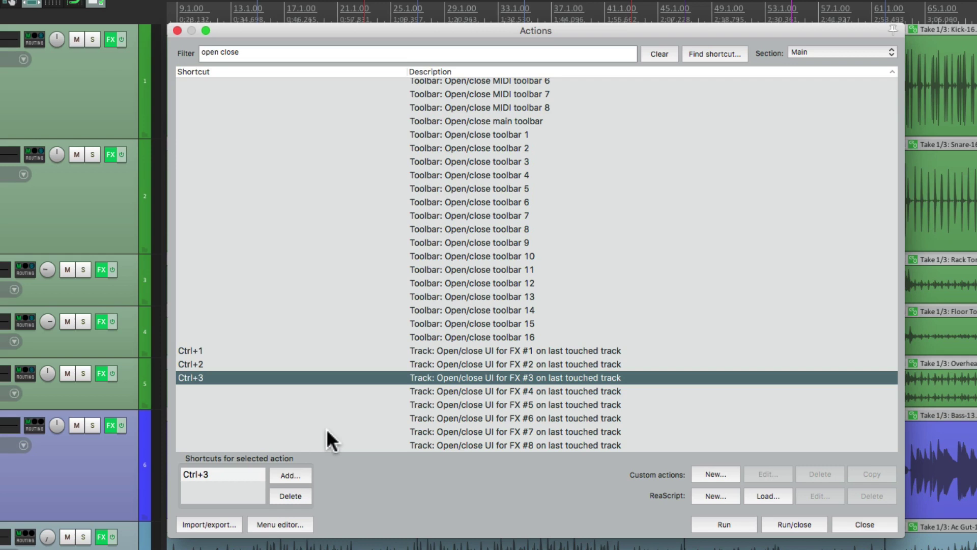
{"action": "key", "text": "Down"}
{"action": "left_click", "coordinate": [290, 477]}
{"action": "key", "text": "ctrl+4"}
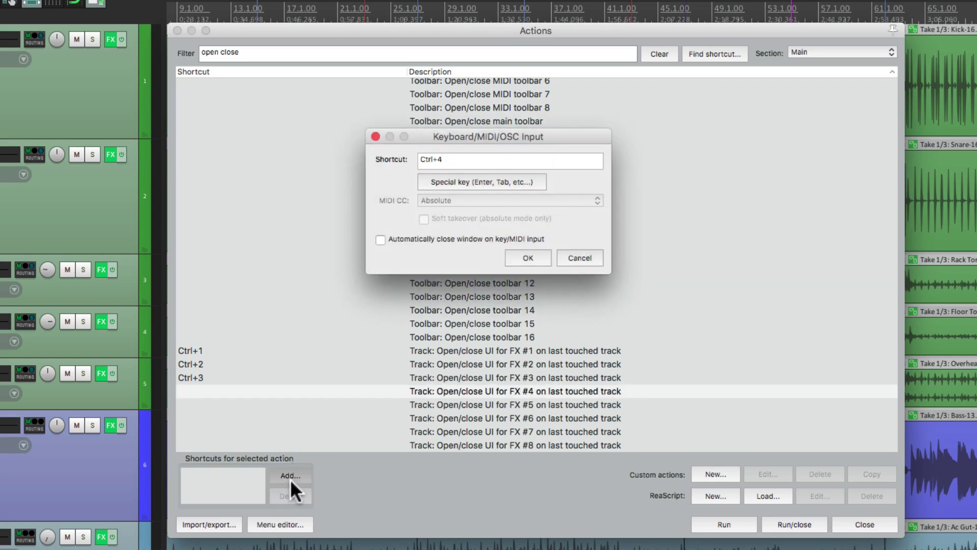
{"action": "key", "text": "Return"}
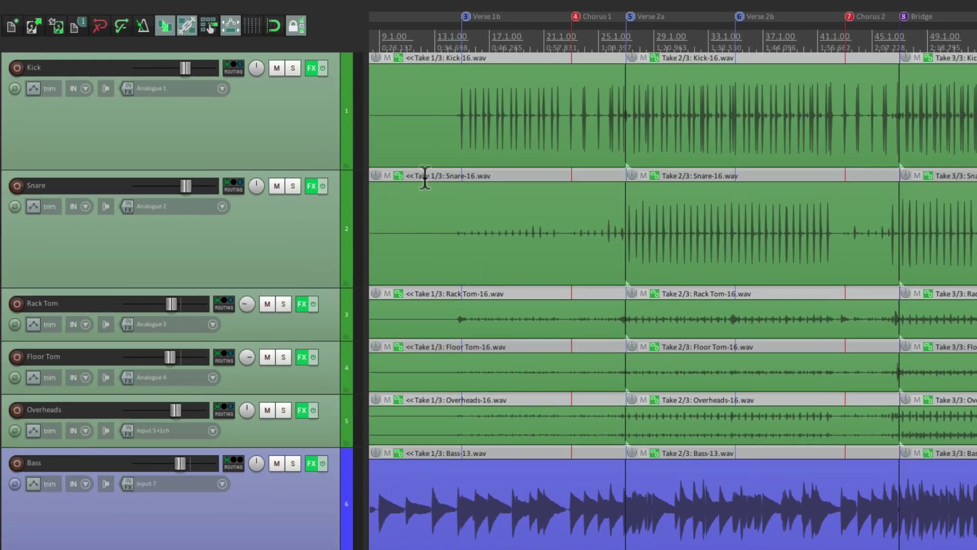
Select the Kick track and toggle its FX chain several times, ending on ReaComp after viewing ReaEQ
{"action": "left_click", "coordinate": [267, 135]}
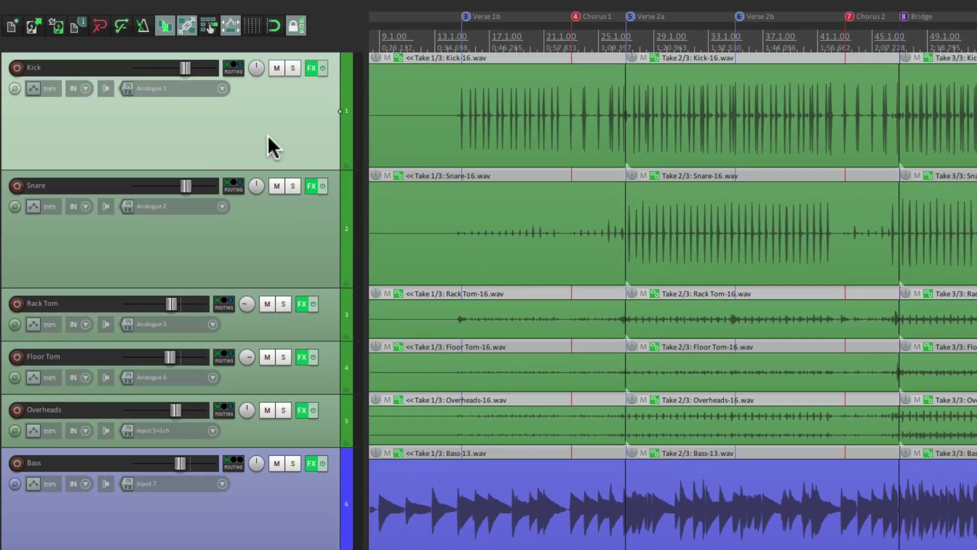
{"action": "key", "text": "shift+f"}
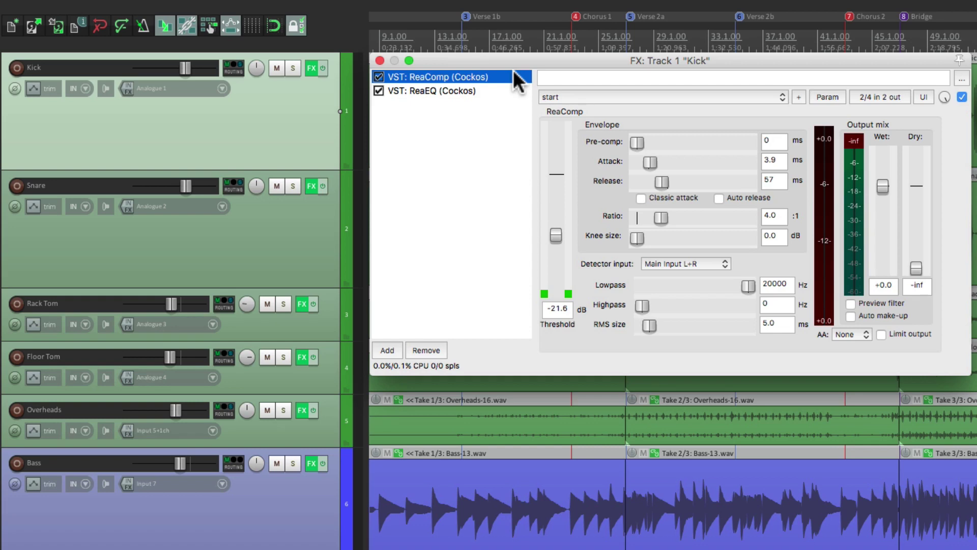
{"action": "key", "text": "shift+f"}
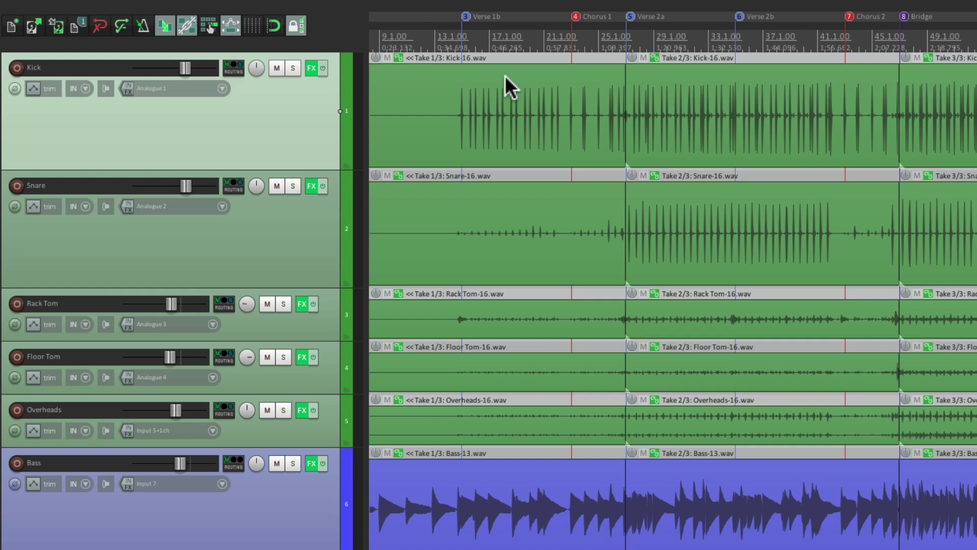
{"action": "key", "text": "shift+f"}
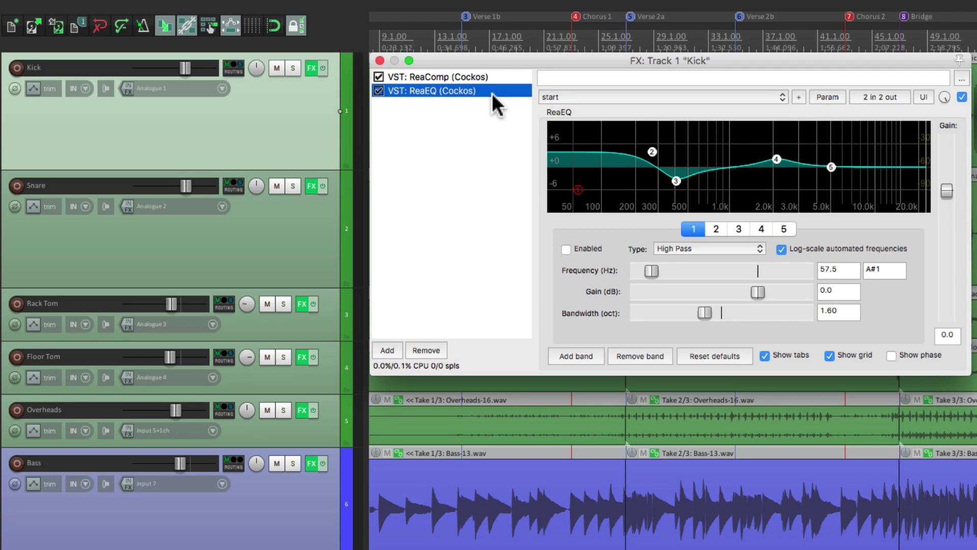
{"action": "key", "text": "shift+f"}
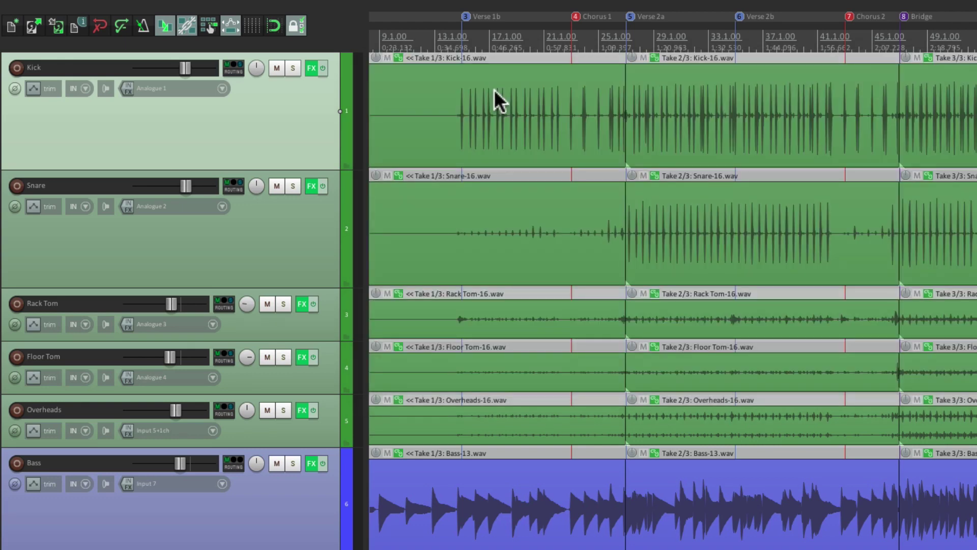
{"action": "key", "text": "shift+f"}
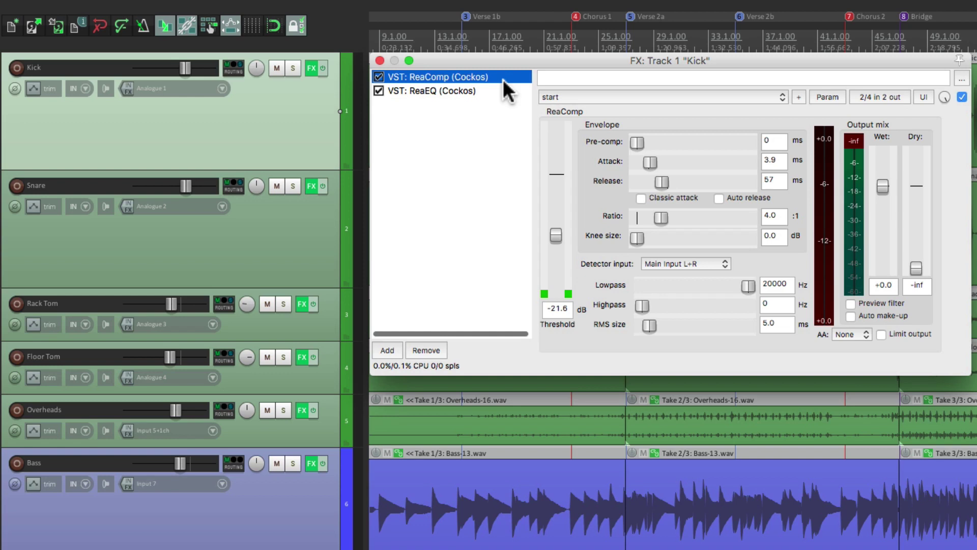
{"action": "left_click", "coordinate": [503, 94]}
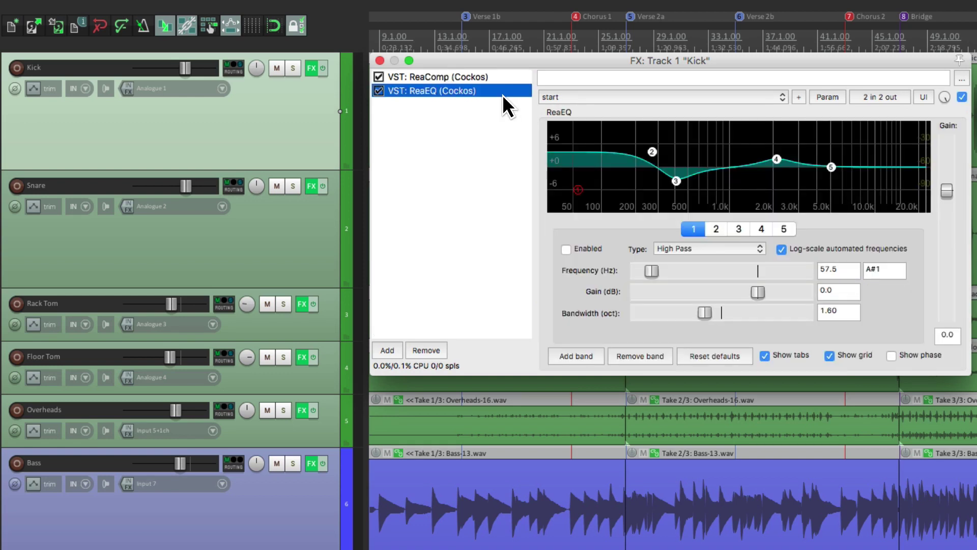
{"action": "key", "text": "Up"}
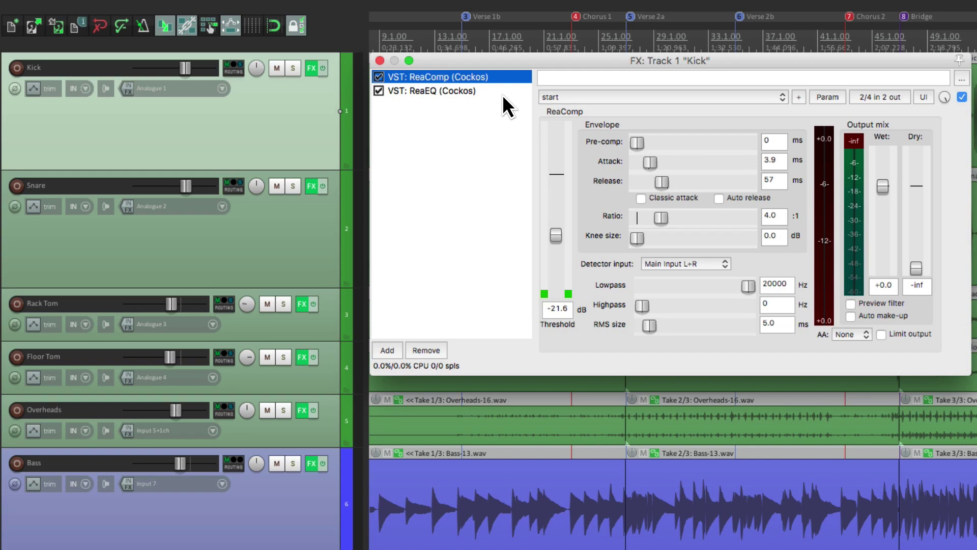
Close the Kick FX chain, select the Snare track, and open and close its FX chain twice
{"action": "left_click", "coordinate": [378, 59]}
{"action": "left_click", "coordinate": [311, 211]}
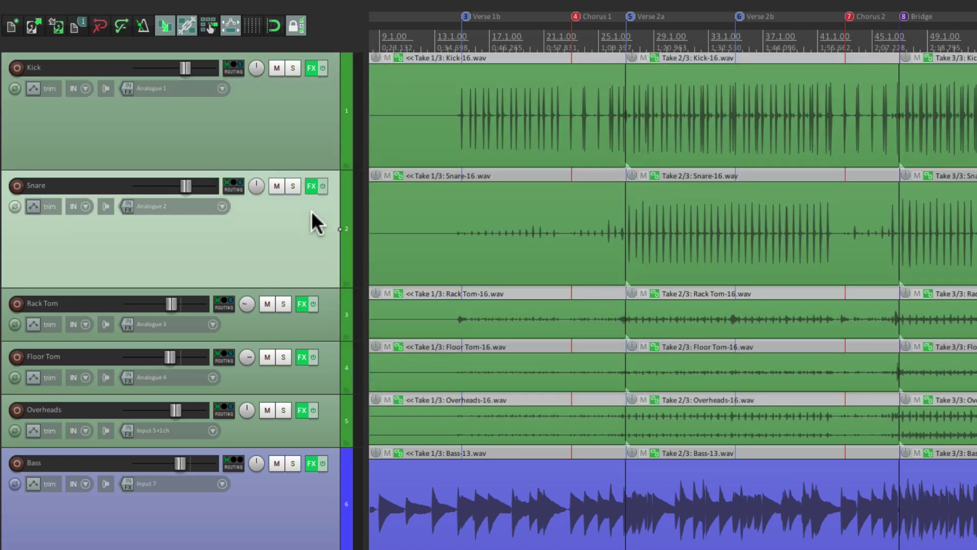
{"action": "key", "text": "shift+f"}
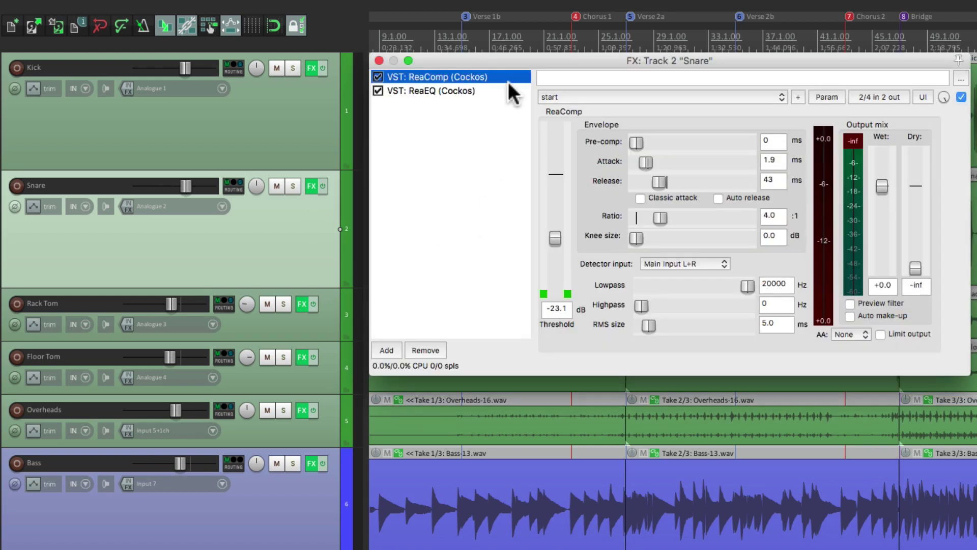
{"action": "left_click", "coordinate": [380, 60]}
{"action": "key", "text": "shift+f"}
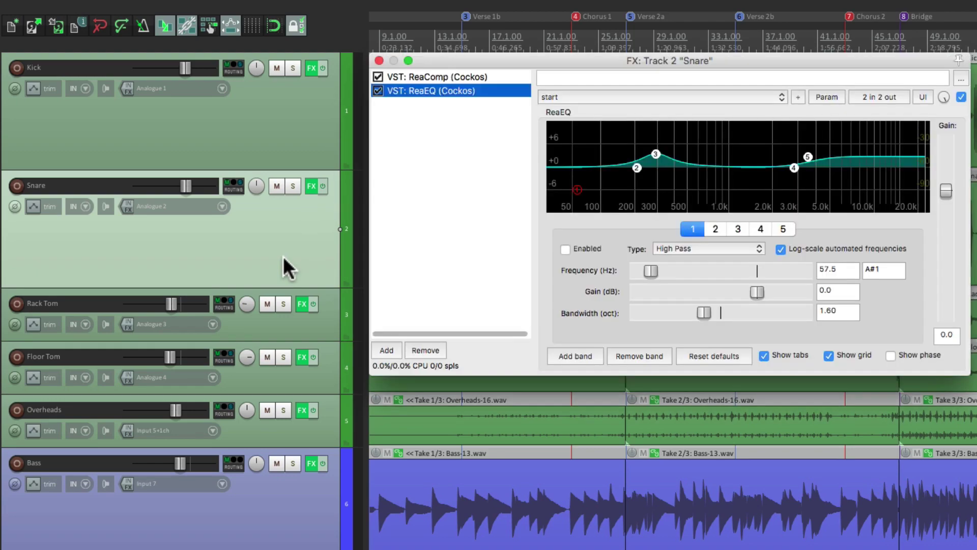
{"action": "left_click", "coordinate": [382, 60]}
{"action": "scroll", "coordinate": [513, 331], "scroll_direction": "down", "scroll_amount": 15}
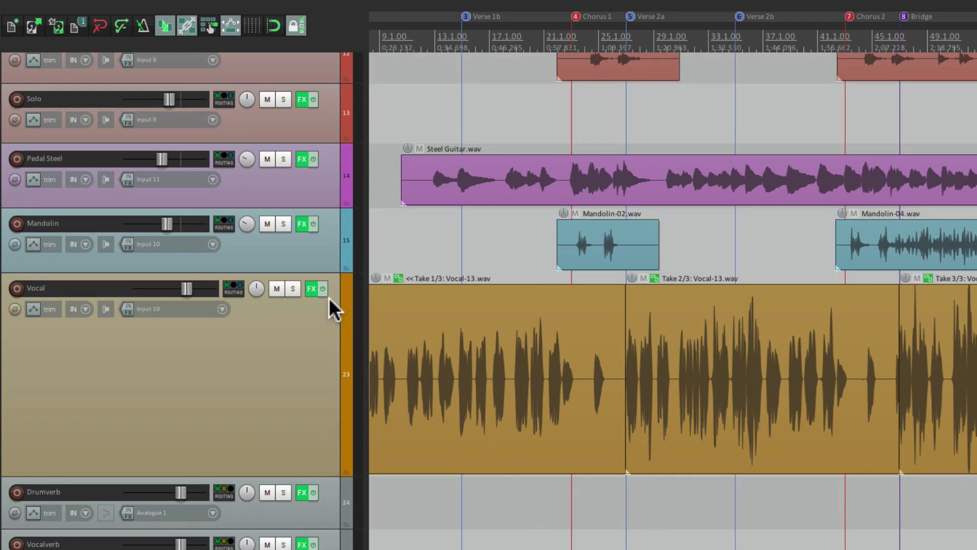
Open the Vocal FX chain, view ReaComp and the second ReaEQ, and set high-pass to 115.5 Hz
{"action": "left_click", "coordinate": [310, 290]}
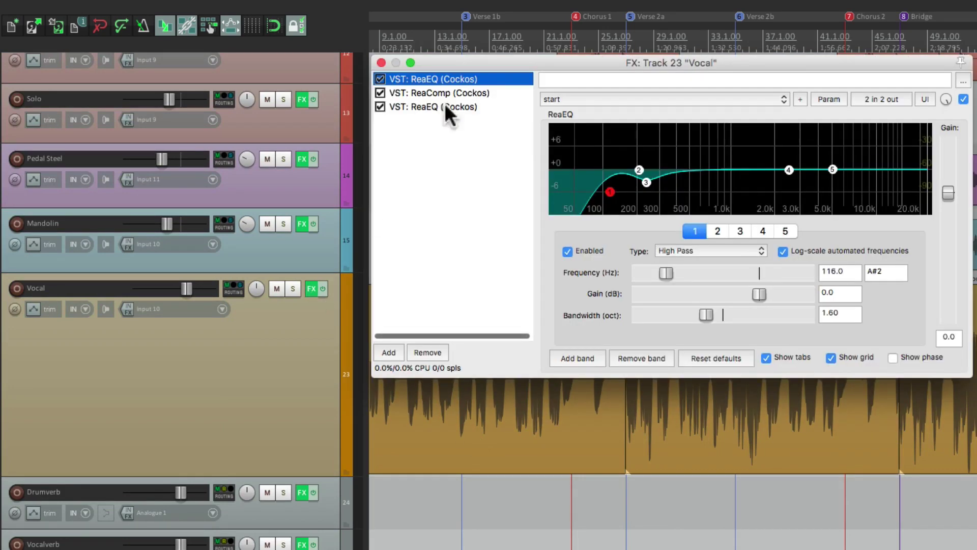
{"action": "left_click", "coordinate": [492, 94]}
{"action": "left_click", "coordinate": [493, 108]}
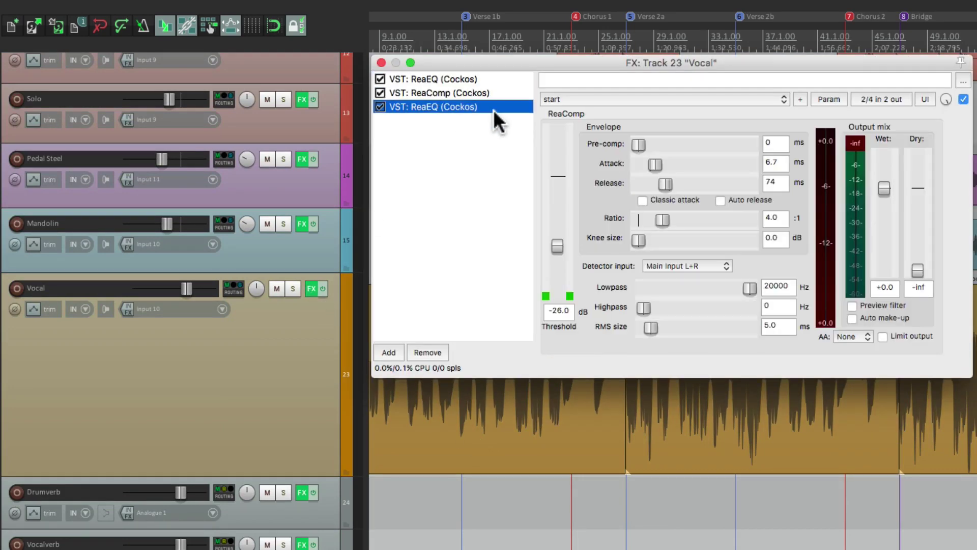
{"action": "key", "text": "Escape"}
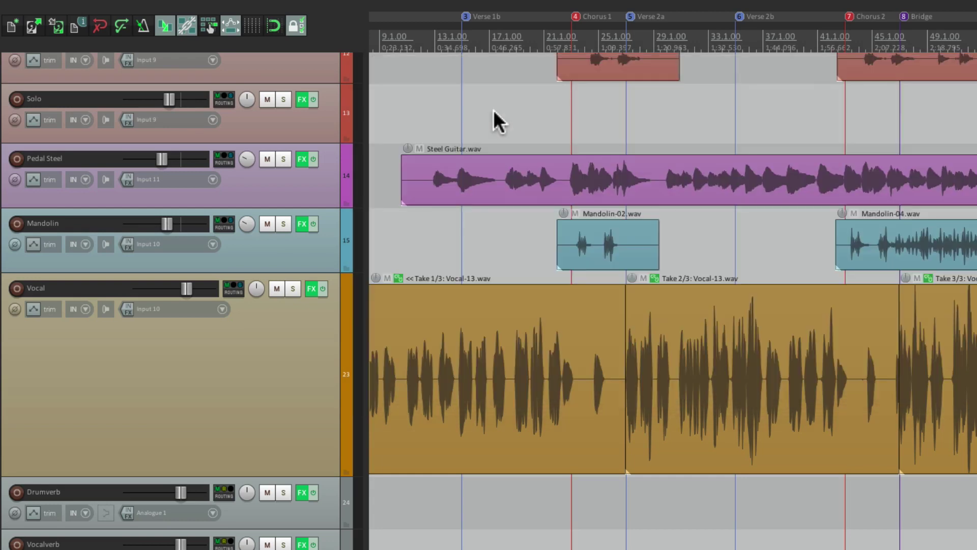
{"action": "left_click", "coordinate": [299, 354]}
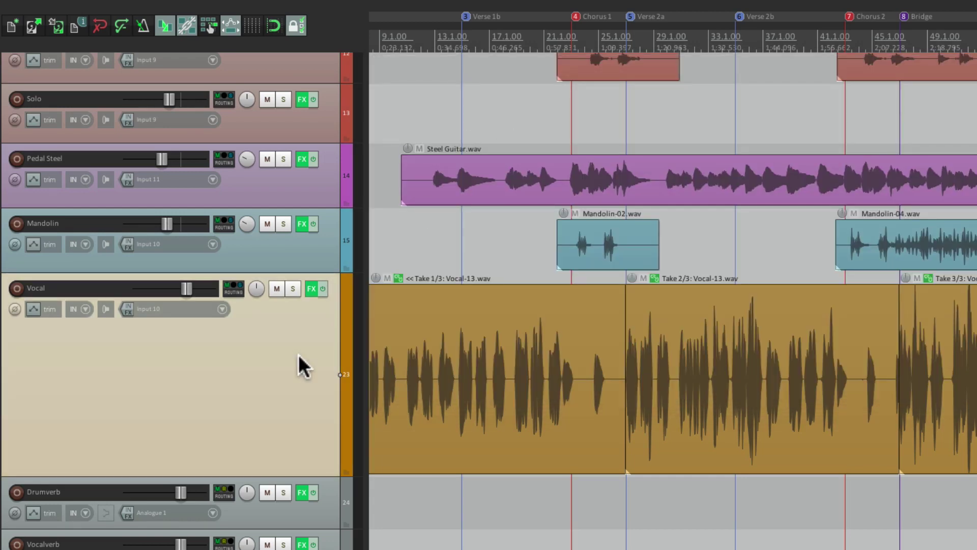
{"action": "key", "text": "shift+f"}
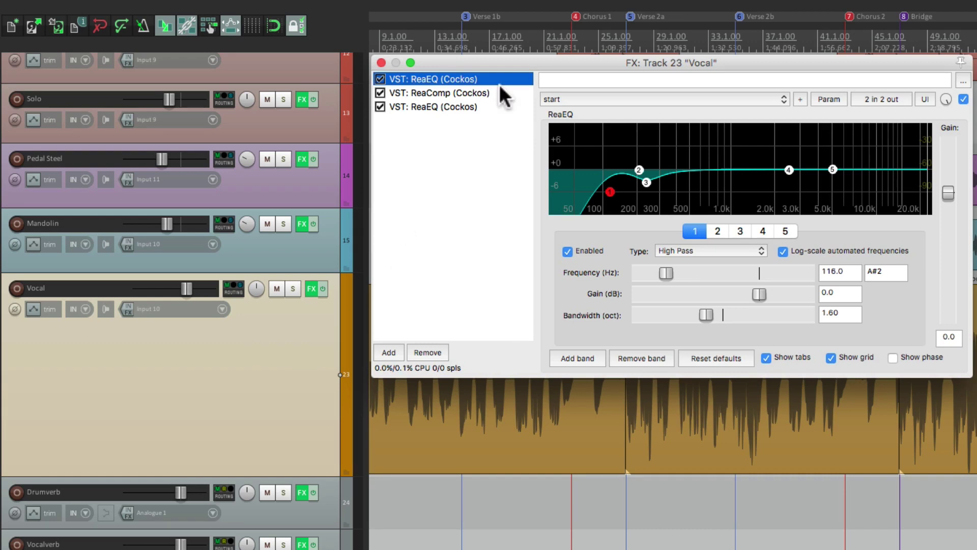
{"action": "mouse_move", "coordinate": [665, 272]}
{"action": "left_mouse_down"}
{"action": "mouse_move", "coordinate": [704, 273]}
{"action": "mouse_move", "coordinate": [667, 277]}
{"action": "left_mouse_up"}
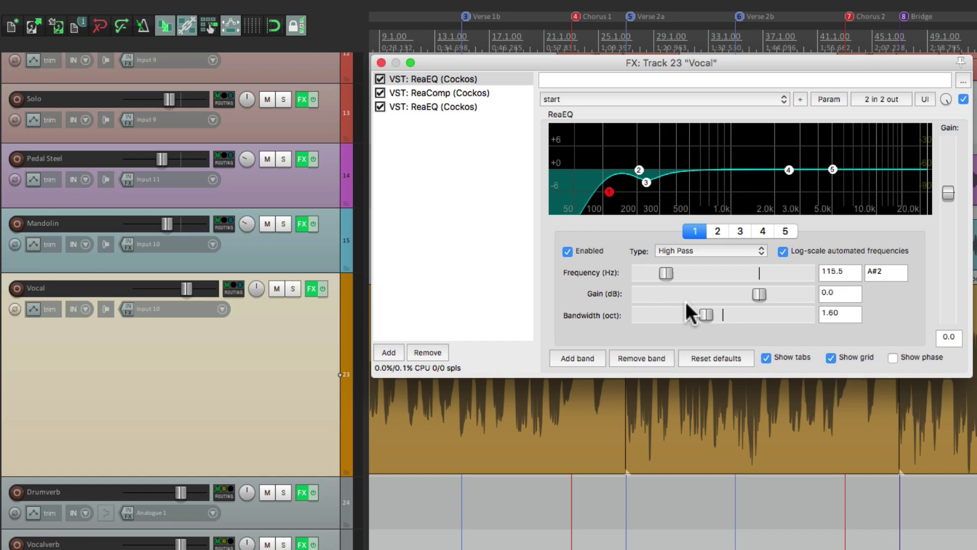
{"action": "key", "text": "Escape"}
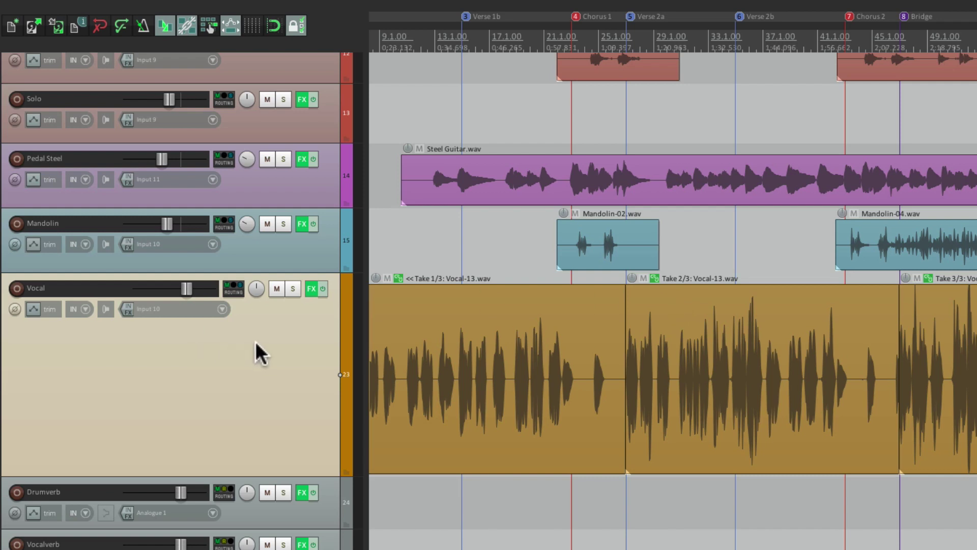
Toggle the Vocal FX chain repeatedly, moving the high-shelf to about 3732 Hz, and leave it closed
{"action": "key", "text": "f"}
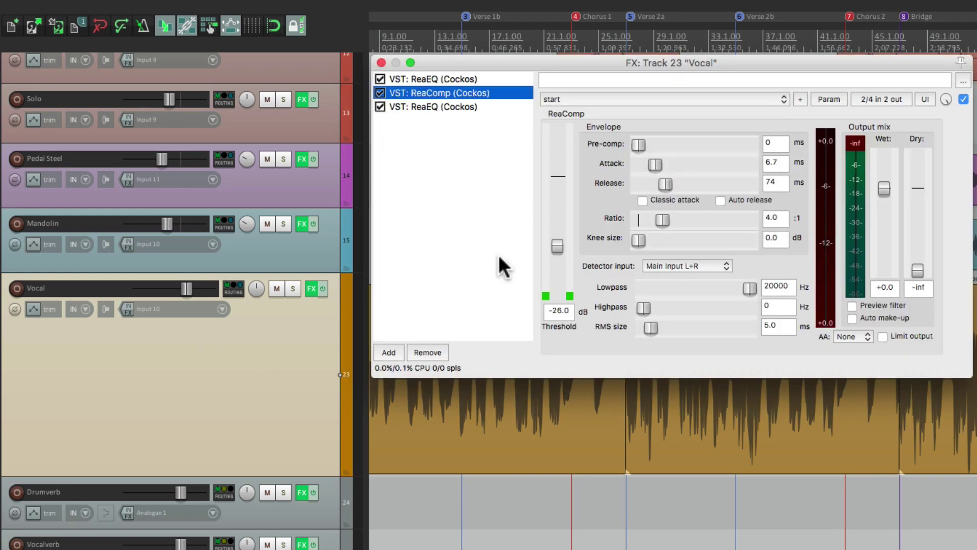
{"action": "key", "text": "Escape"}
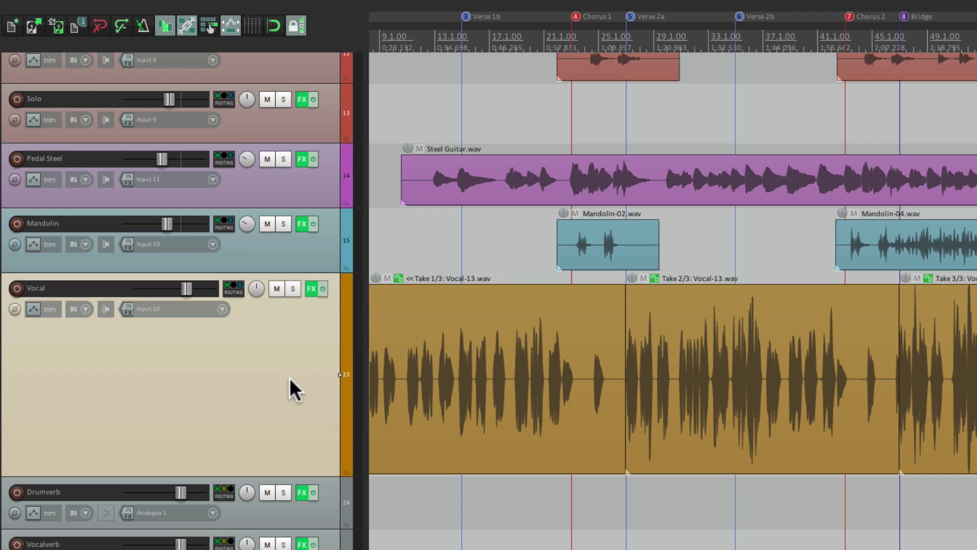
{"action": "key", "text": "f"}
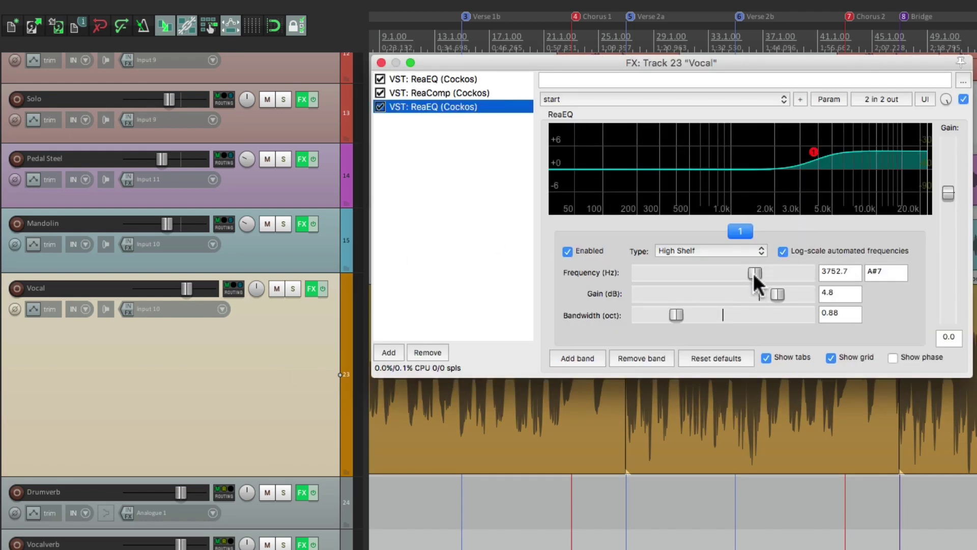
{"action": "left_click_drag", "start_coordinate": [758, 277], "coordinate": [741, 329]}
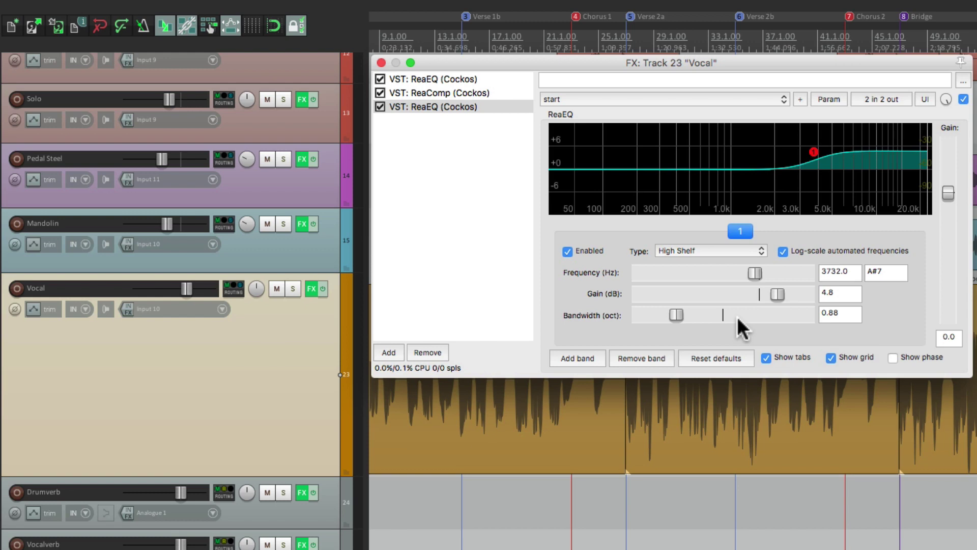
{"action": "key", "text": "f"}
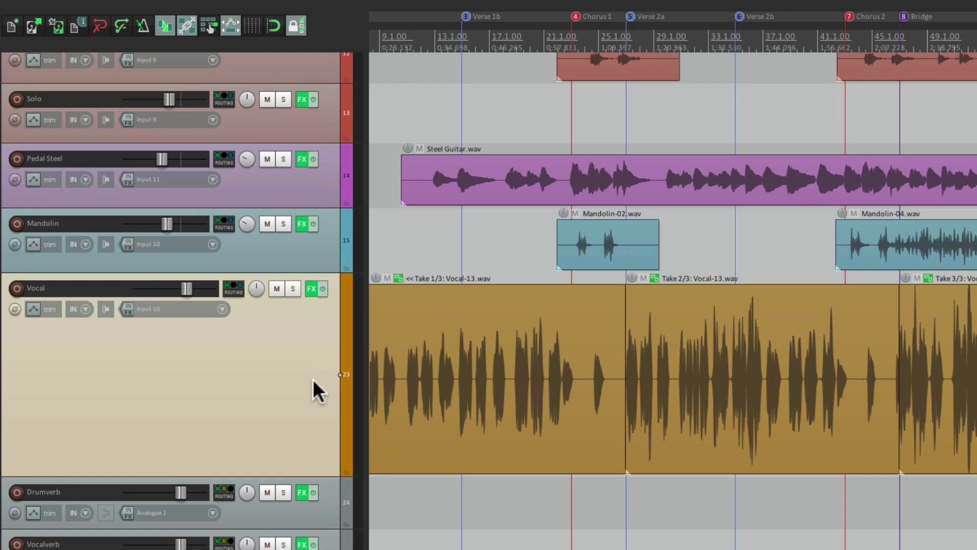
{"action": "key", "text": "f"}
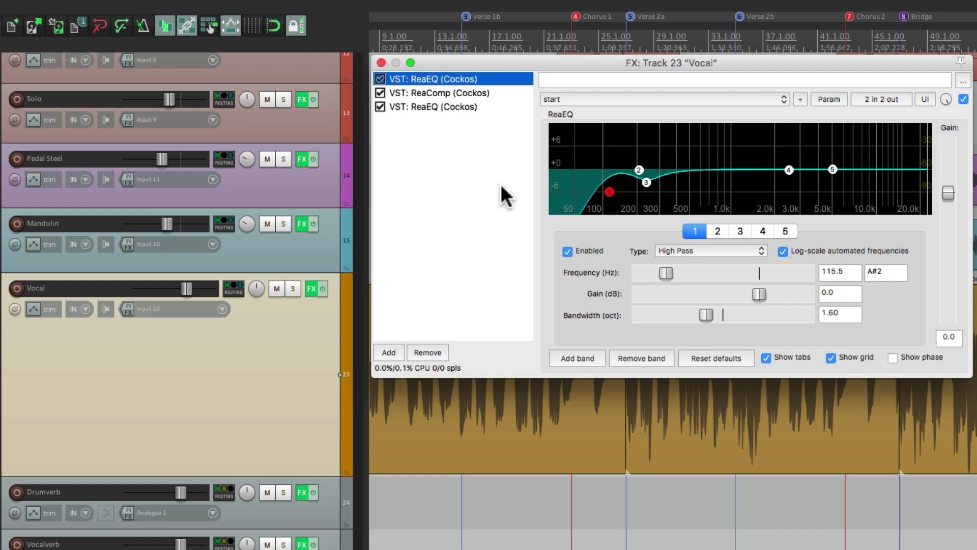
{"action": "key", "text": "f"}
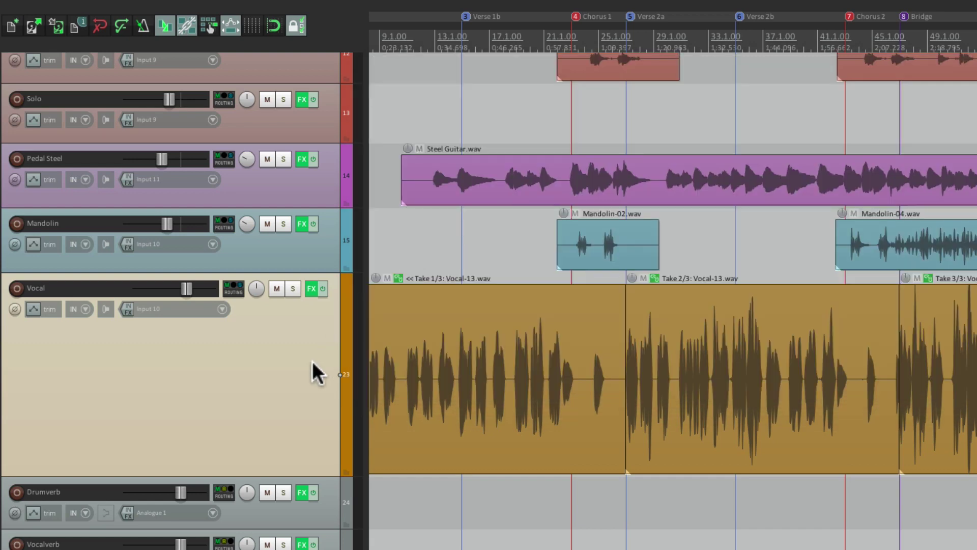
In Preferences > Plug-ins, tick 'Auto-float newly created FX windows'
{"action": "key", "text": "super+comma"}
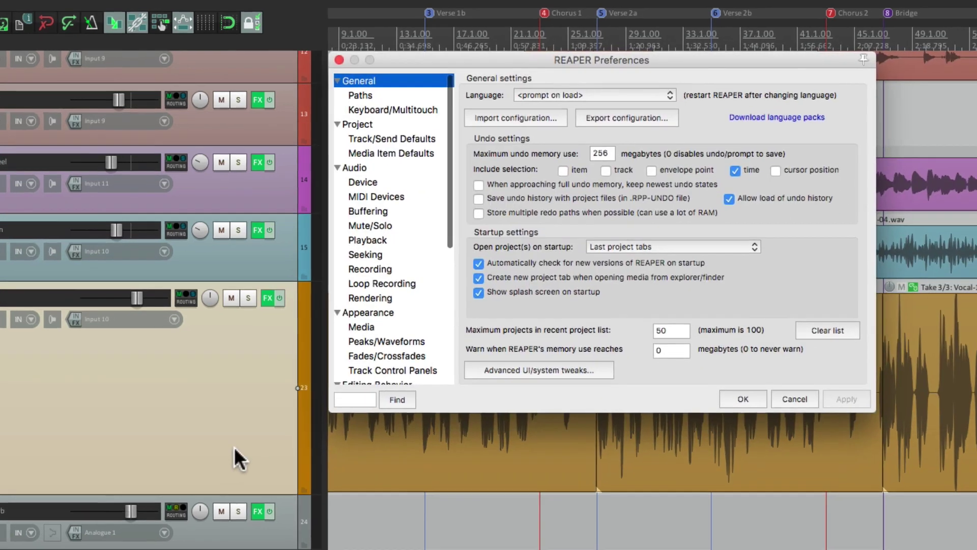
{"action": "scroll", "coordinate": [360, 265], "scroll_direction": "down", "scroll_amount": 5}
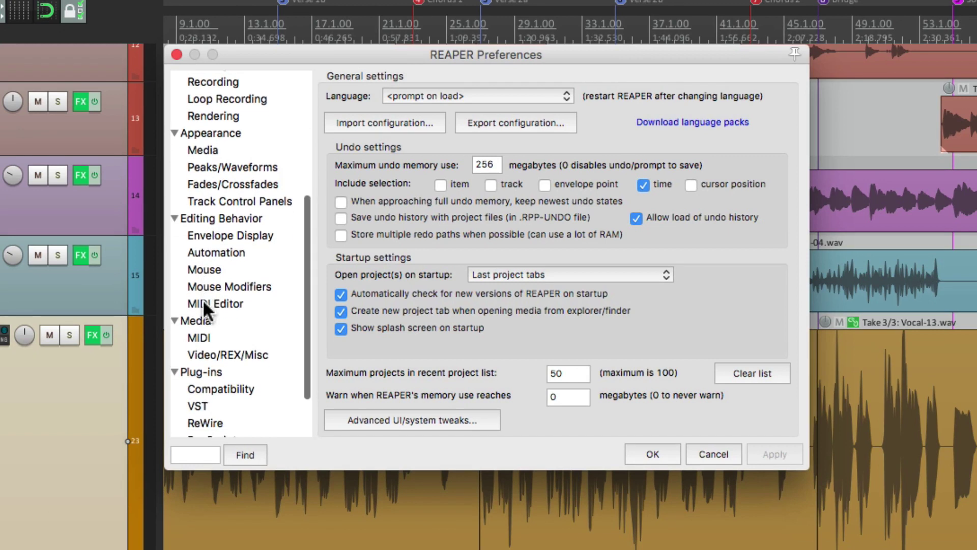
{"action": "scroll", "coordinate": [204, 301], "scroll_direction": "down", "scroll_amount": 3}
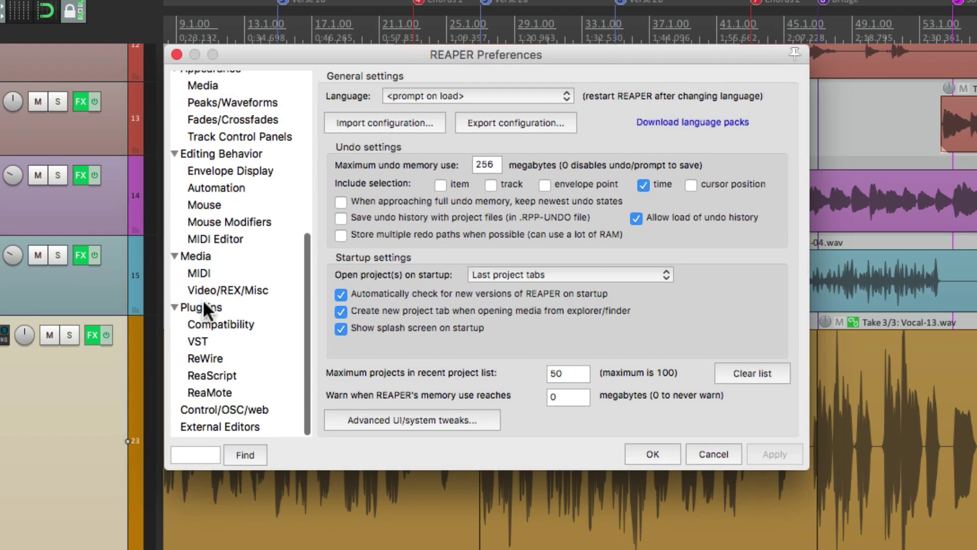
{"action": "left_click", "coordinate": [243, 308]}
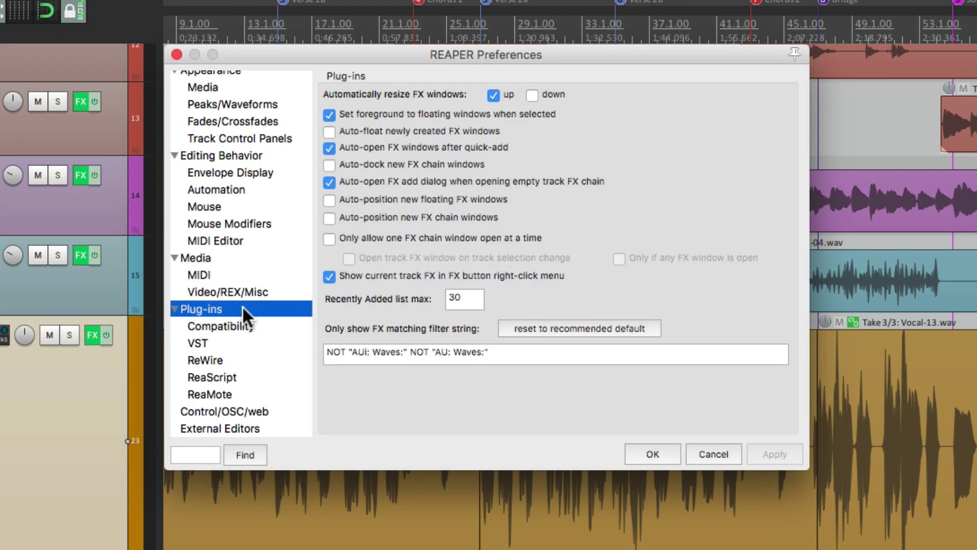
{"action": "left_click", "coordinate": [329, 131]}
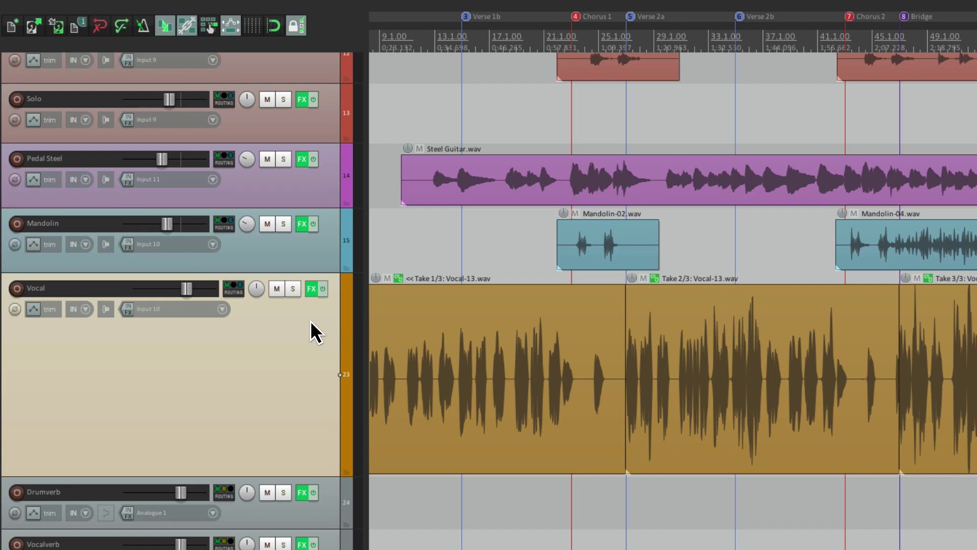
Float and close the Vocal track's ReaEQ and ReaComp windows in turn, then float its third-effect ReaEQ
{"action": "key", "text": "shift+f"}
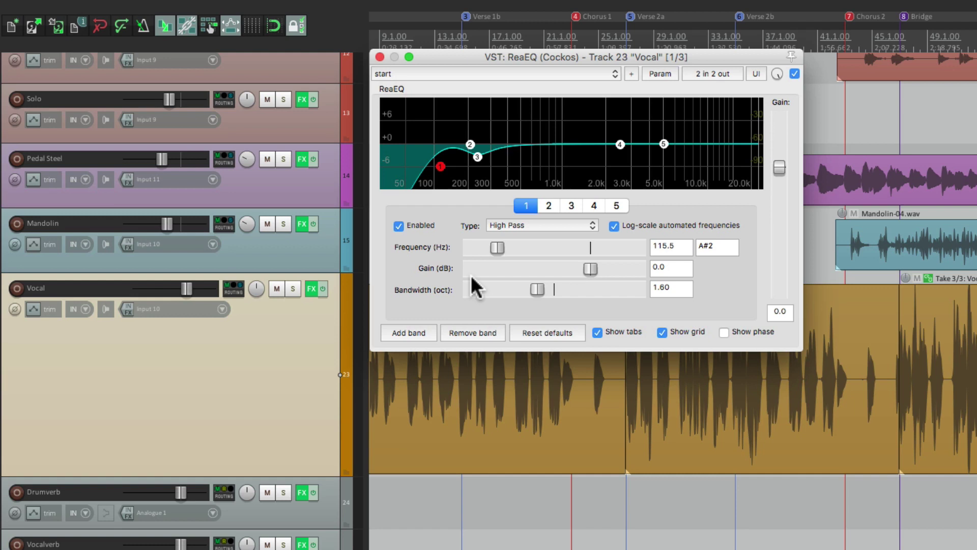
{"action": "key", "text": "Escape"}
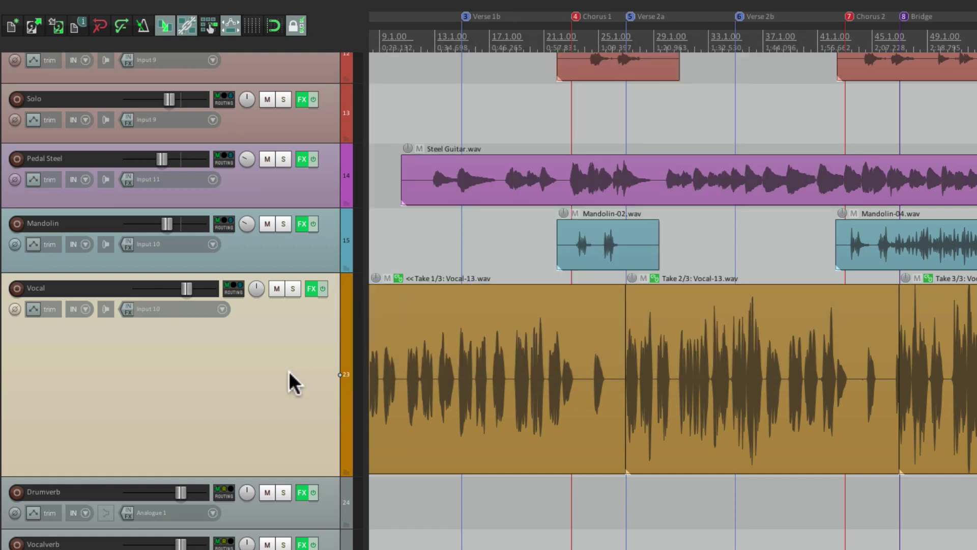
{"action": "key", "text": "shift+f"}
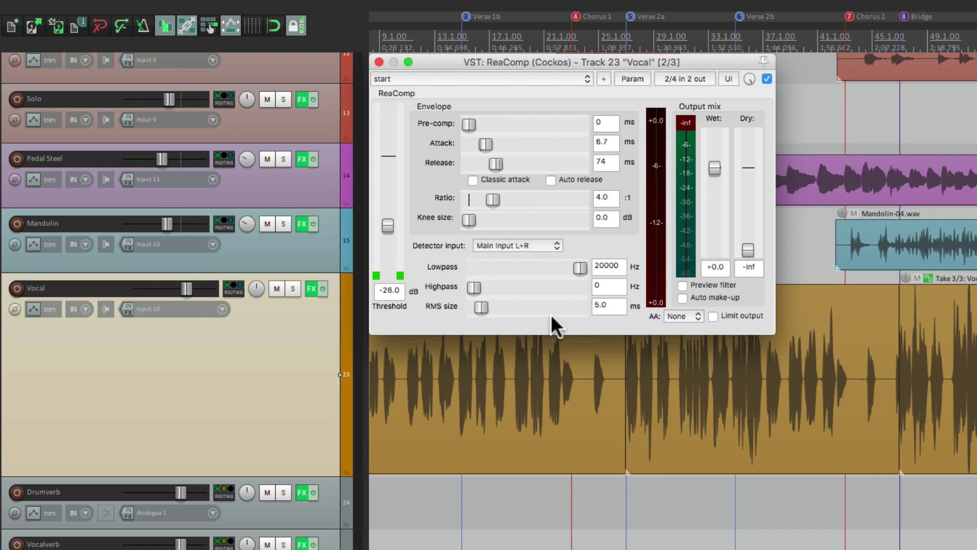
{"action": "key", "text": "Escape"}
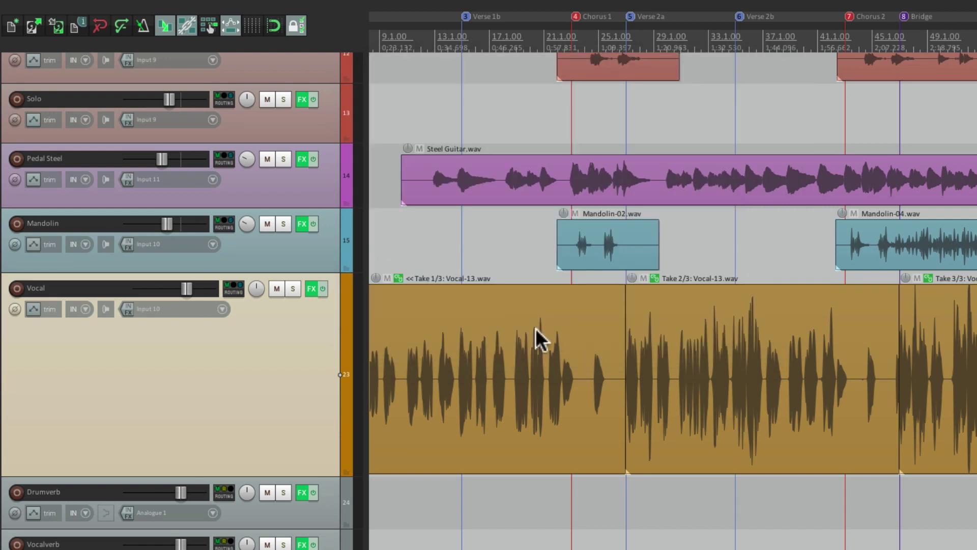
{"action": "key", "text": "shift+f"}
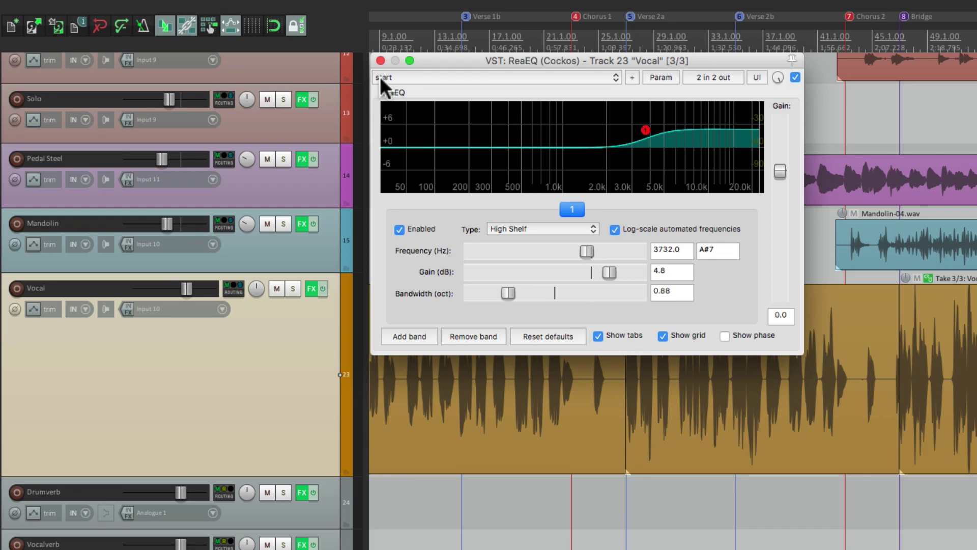
Close the ReaEQ window, then open all three Vocal FX windows with Ctrl+1, Ctrl+2, Ctrl+3
{"action": "left_click", "coordinate": [380, 61]}
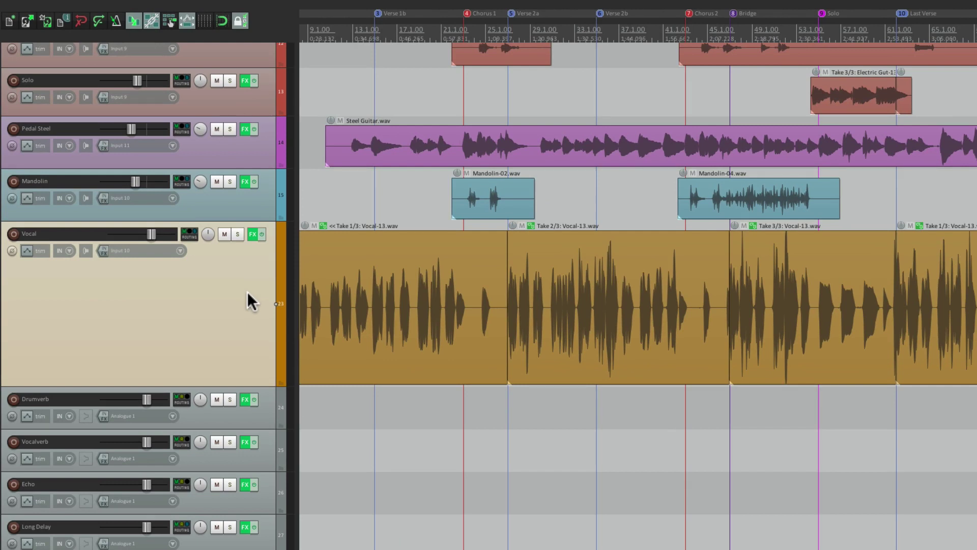
{"action": "key", "text": "shift+f"}
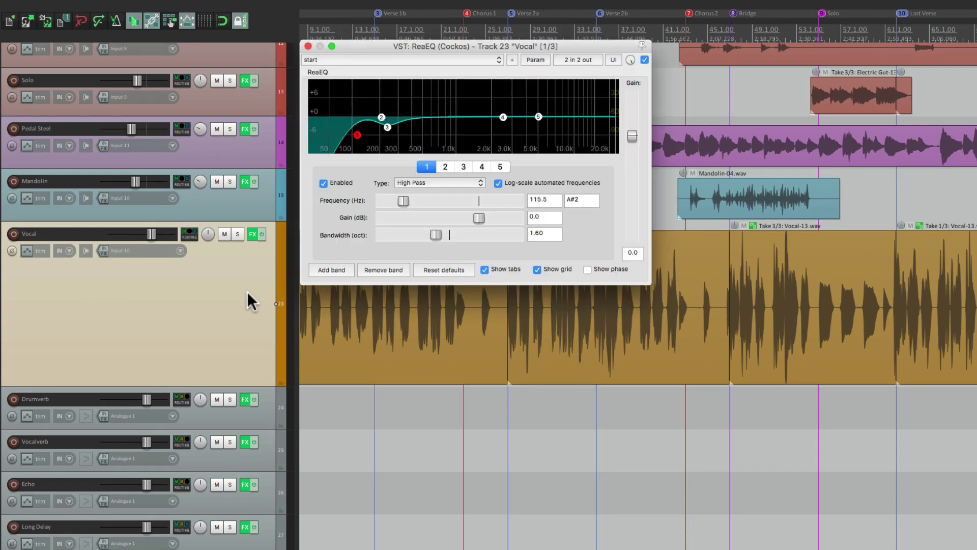
{"action": "key", "text": "shift+f"}
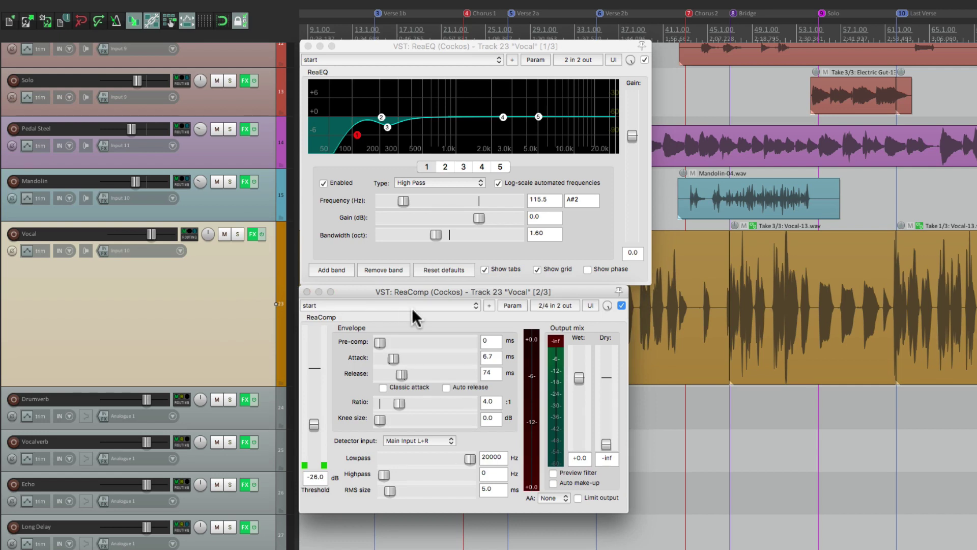
{"action": "key", "text": "shift+f"}
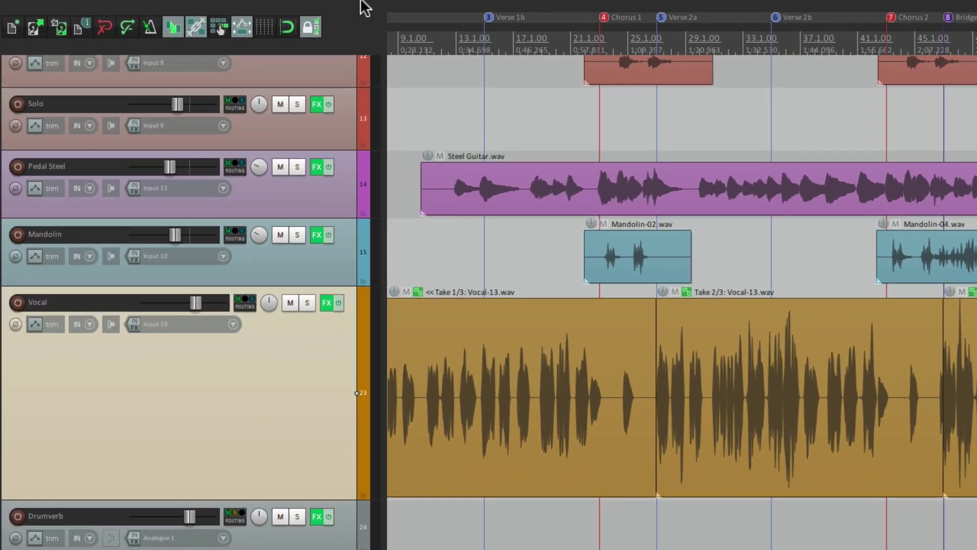
Start a new custom action from the action list and filter its actions by 'open close'
{"action": "mouse_move", "coordinate": [294, 5]}
{"action": "left_click", "coordinate": [381, 8]}
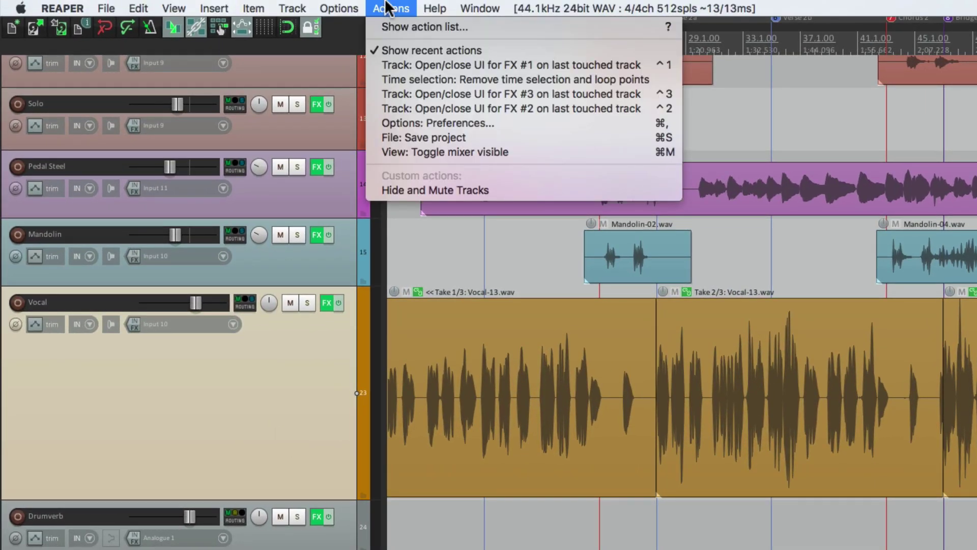
{"action": "left_click", "coordinate": [385, 27]}
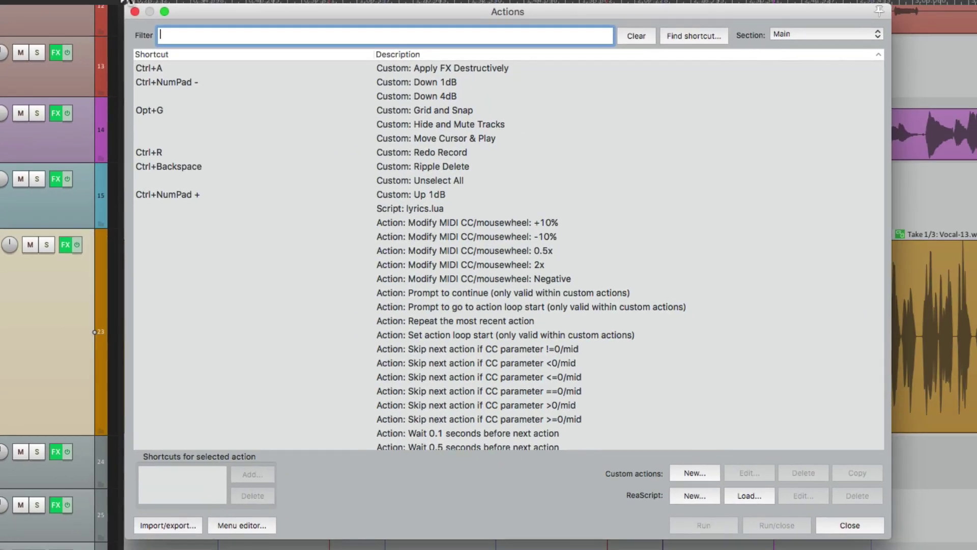
{"action": "left_click", "coordinate": [691, 469]}
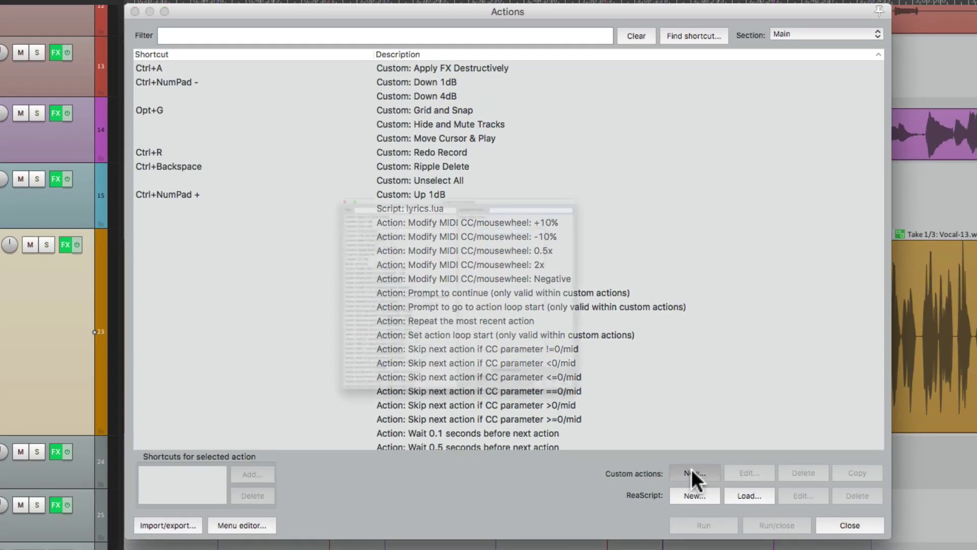
{"action": "left_click", "coordinate": [336, 34]}
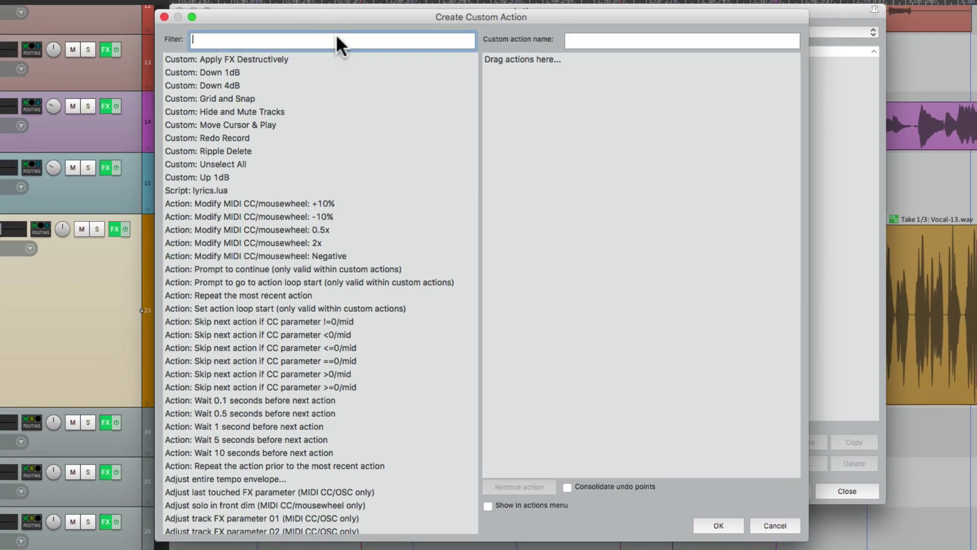
{"action": "type", "text": "open close"}
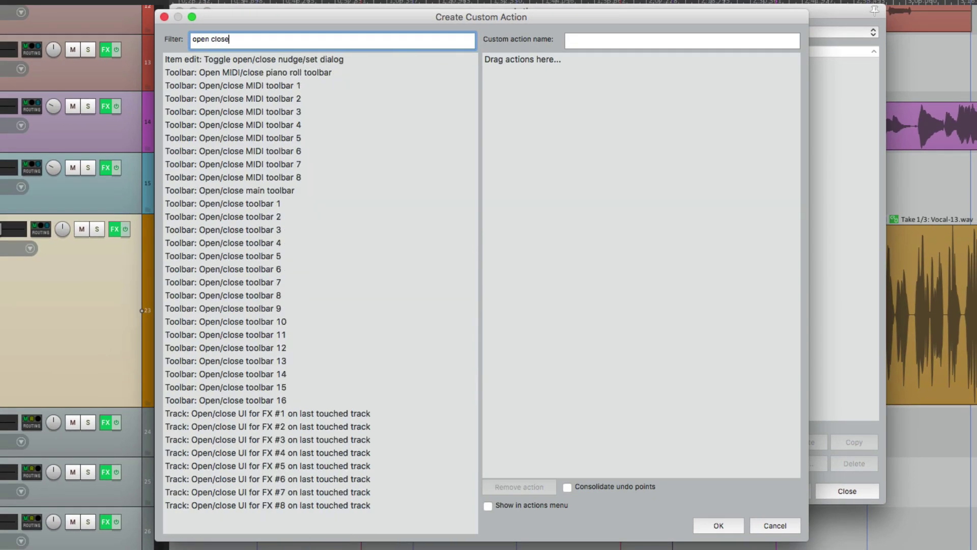
Add the Open/close UI for FX #1 through #8 actions and name it 'Open Close ALL FX'
{"action": "left_click", "coordinate": [298, 413]}
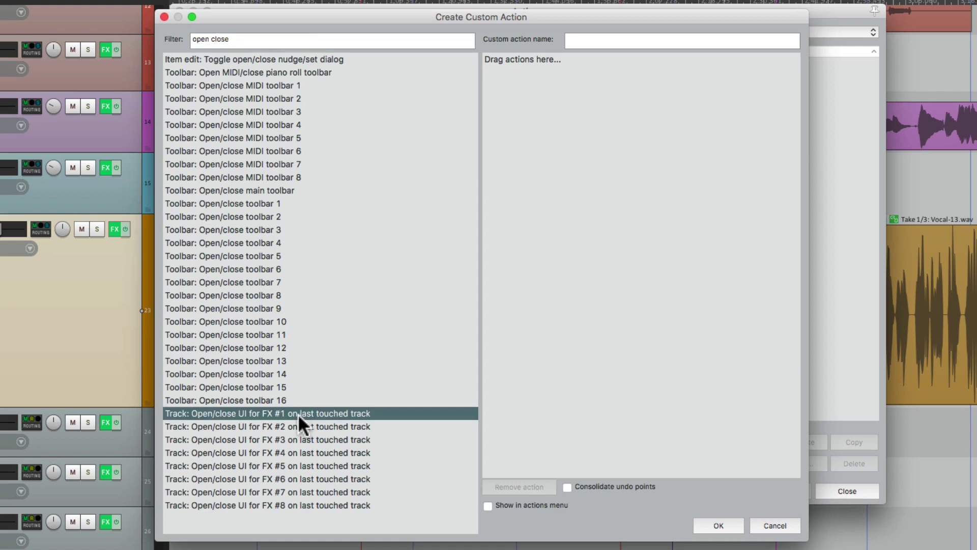
{"action": "double_click", "coordinate": [421, 410]}
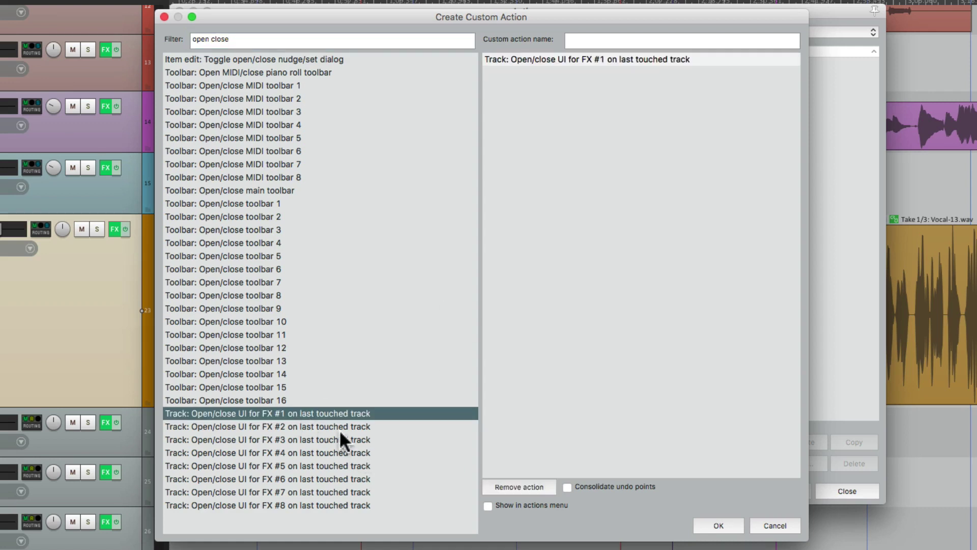
{"action": "double_click", "coordinate": [443, 426]}
{"action": "left_click_drag", "start_coordinate": [364, 441], "coordinate": [611, 204]}
{"action": "left_click_drag", "start_coordinate": [342, 466], "coordinate": [503, 252]}
{"action": "double_click", "coordinate": [443, 479]}
{"action": "left_click_drag", "start_coordinate": [357, 492], "coordinate": [544, 335]}
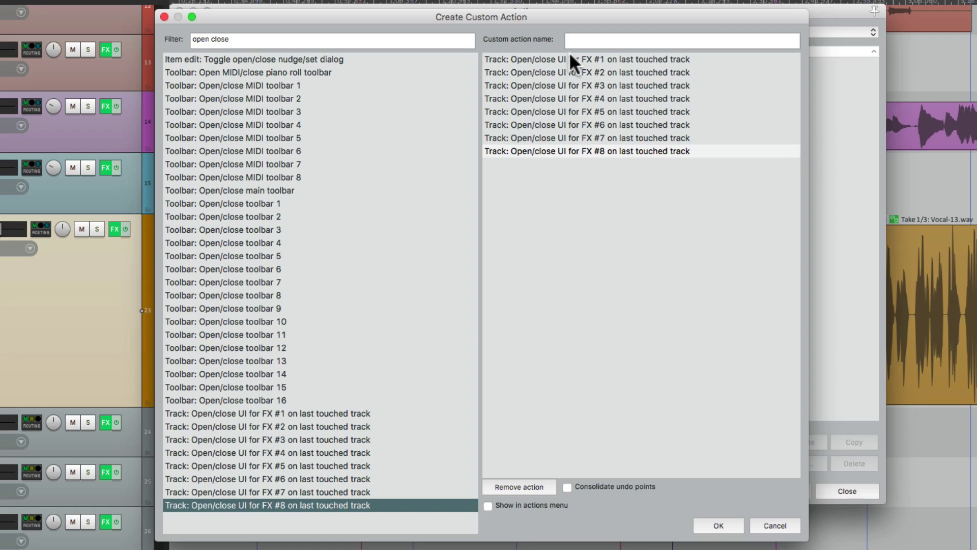
{"action": "left_click", "coordinate": [597, 39]}
{"action": "type", "text": "Open Clos"}
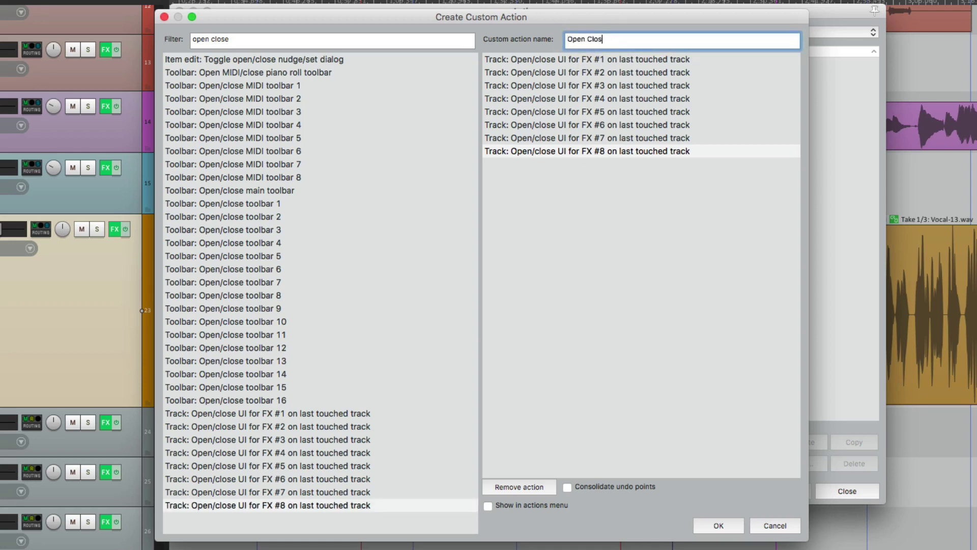
{"action": "type", "text": "e ALL FX"}
Save the 'Open Close ALL FX' custom action and assign it the Ctrl+5 shortcut
{"action": "left_click", "coordinate": [708, 522]}
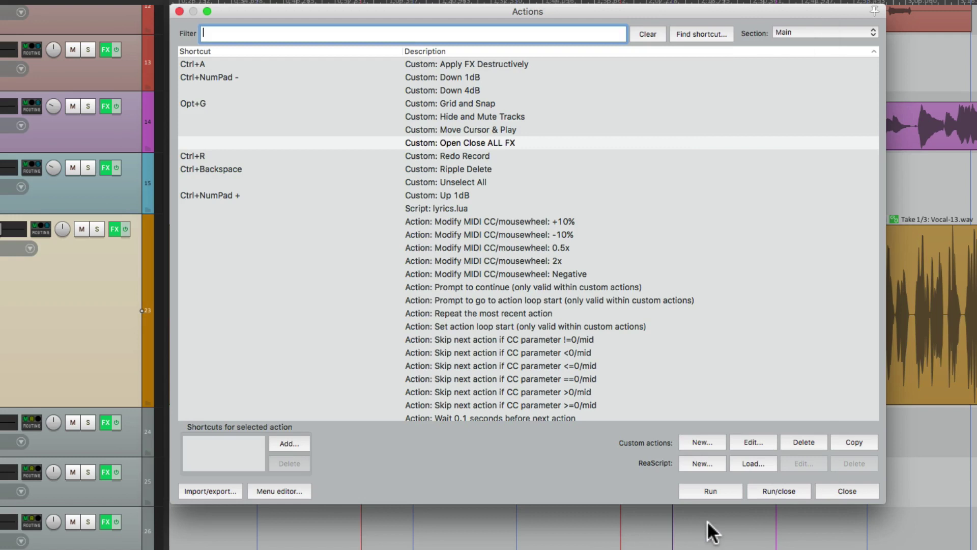
{"action": "left_click", "coordinate": [267, 141]}
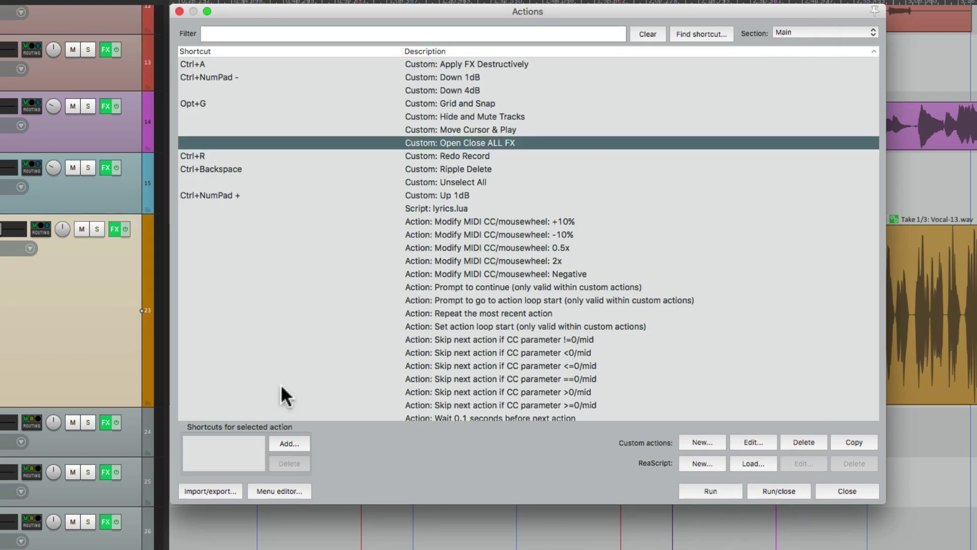
{"action": "left_click", "coordinate": [283, 443]}
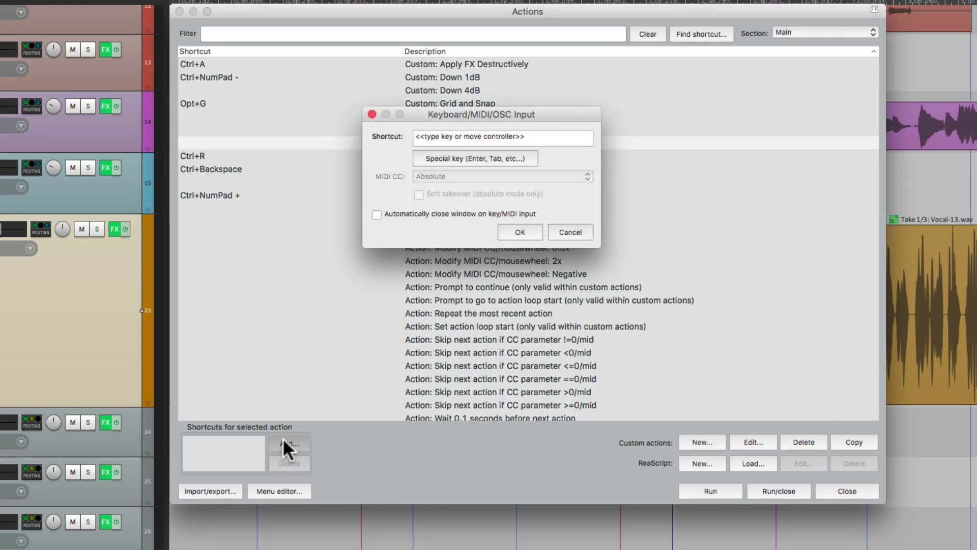
{"action": "key", "text": "ctrl+5"}
{"action": "key", "text": "Return"}
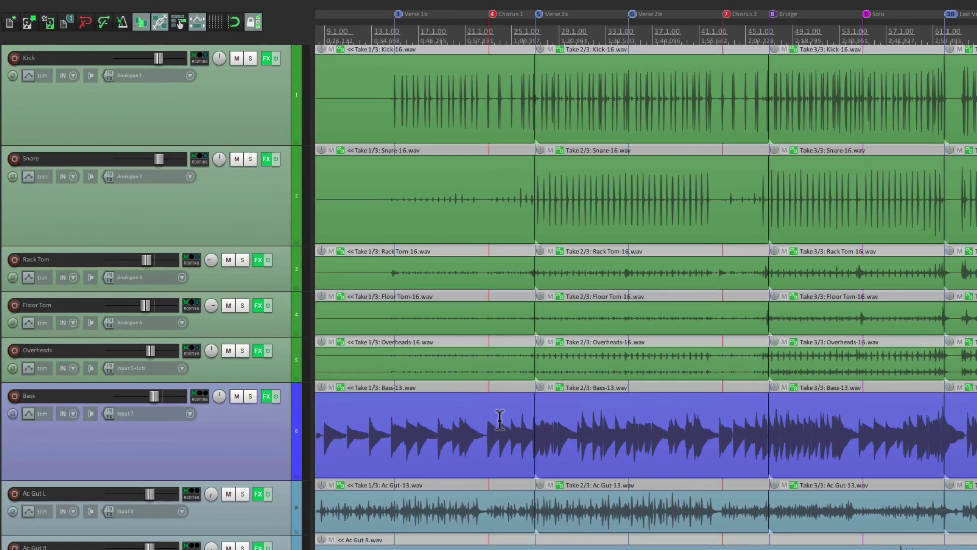
Select the Kick track and toggle all its effect windows open and closed
{"action": "left_click", "coordinate": [231, 108]}
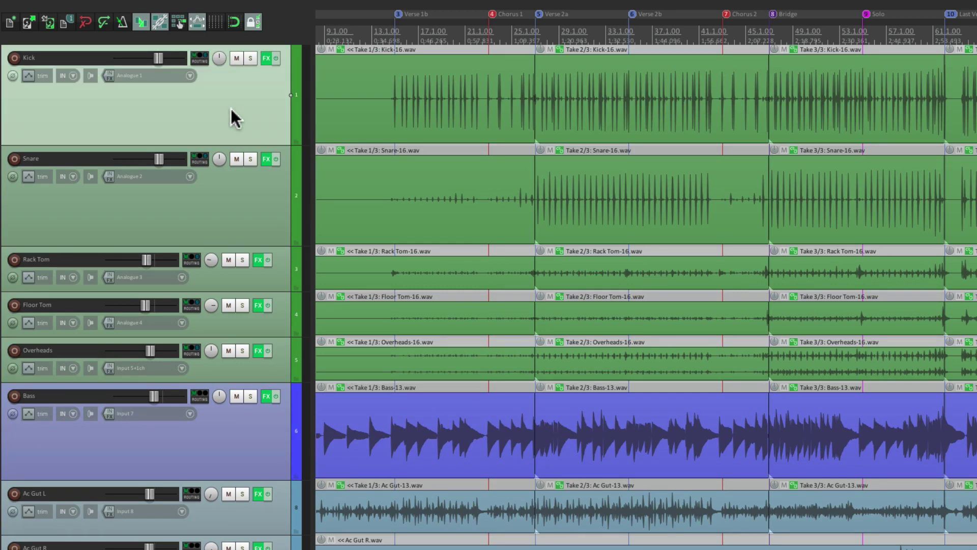
{"action": "key", "text": "shift+f"}
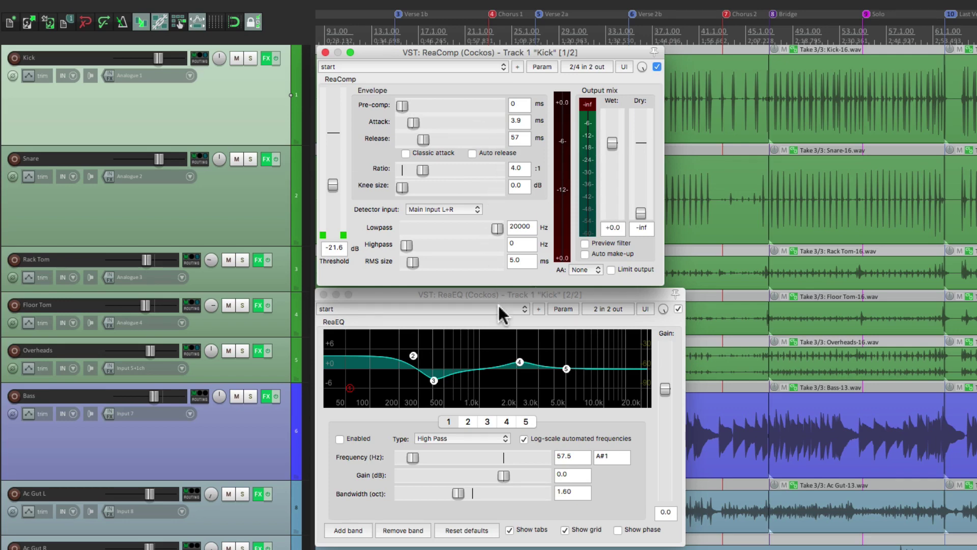
{"action": "key", "text": "shift+f"}
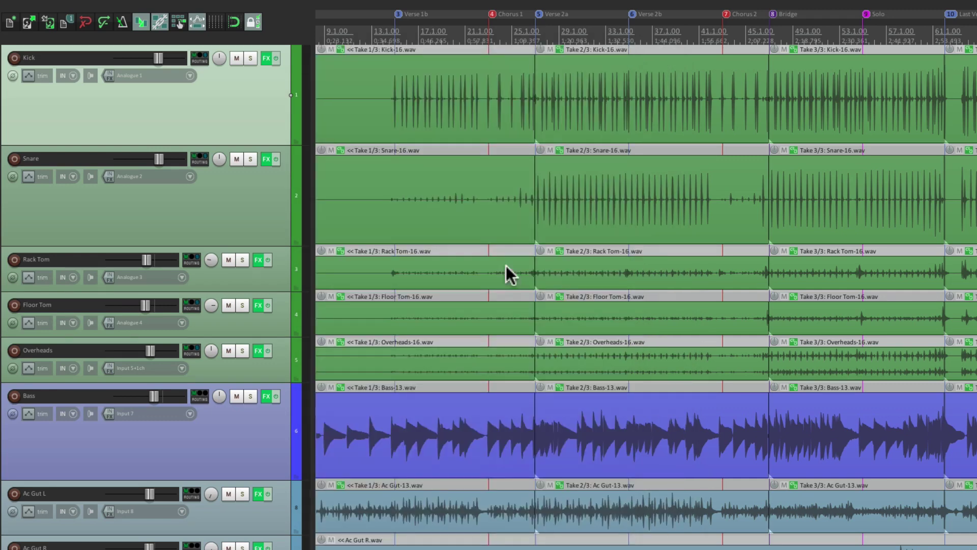
Open the Snare track's ReaComp and ReaEQ windows together, then close them both
{"action": "left_click", "coordinate": [275, 212]}
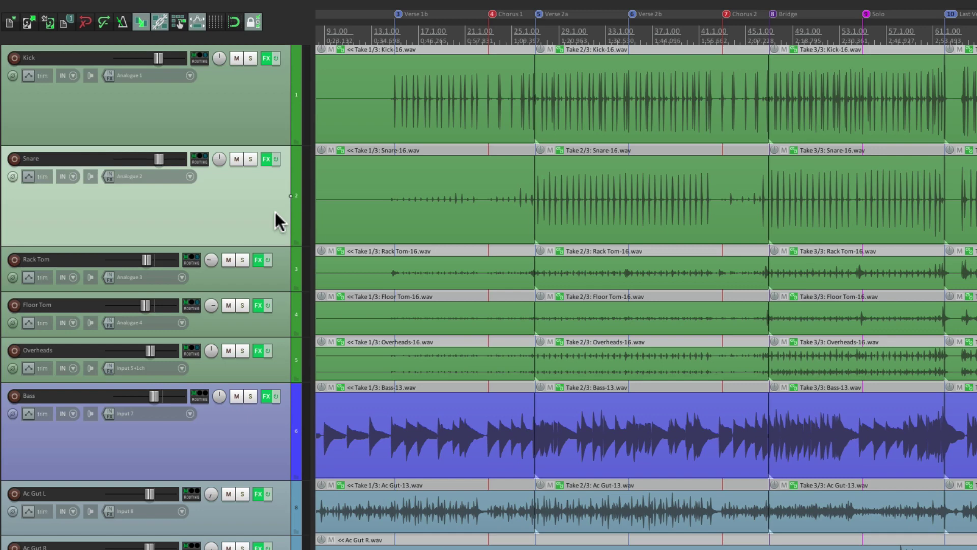
{"action": "key", "text": "shift+f"}
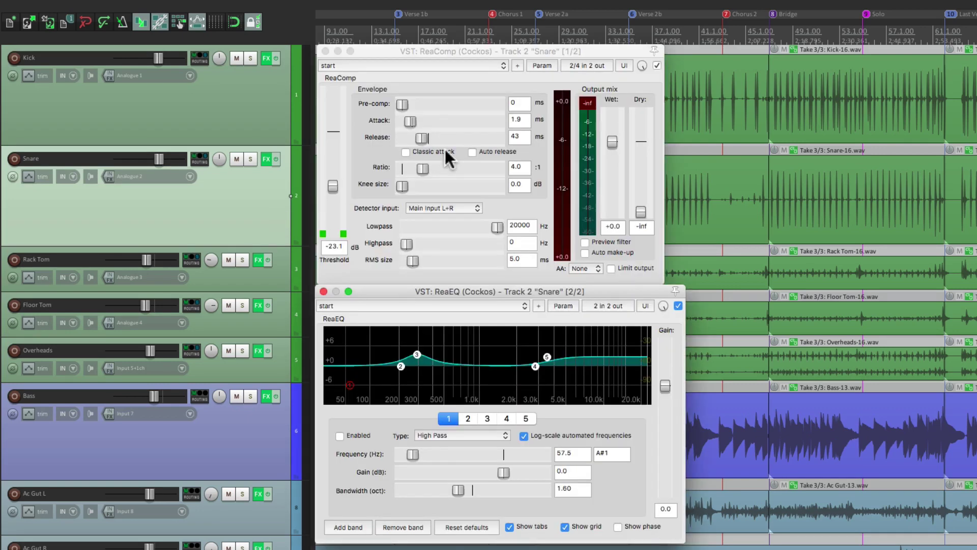
{"action": "left_click", "coordinate": [476, 73]}
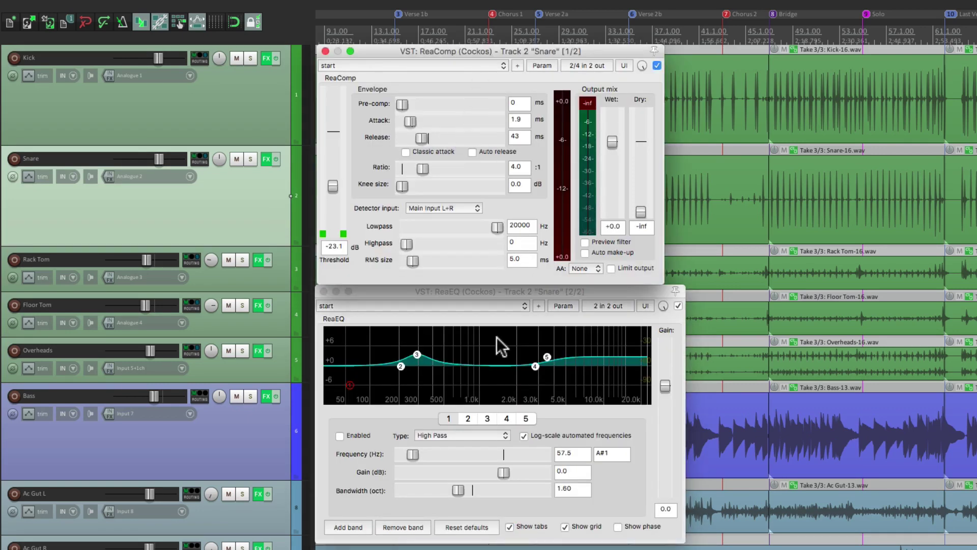
{"action": "left_click", "coordinate": [496, 289]}
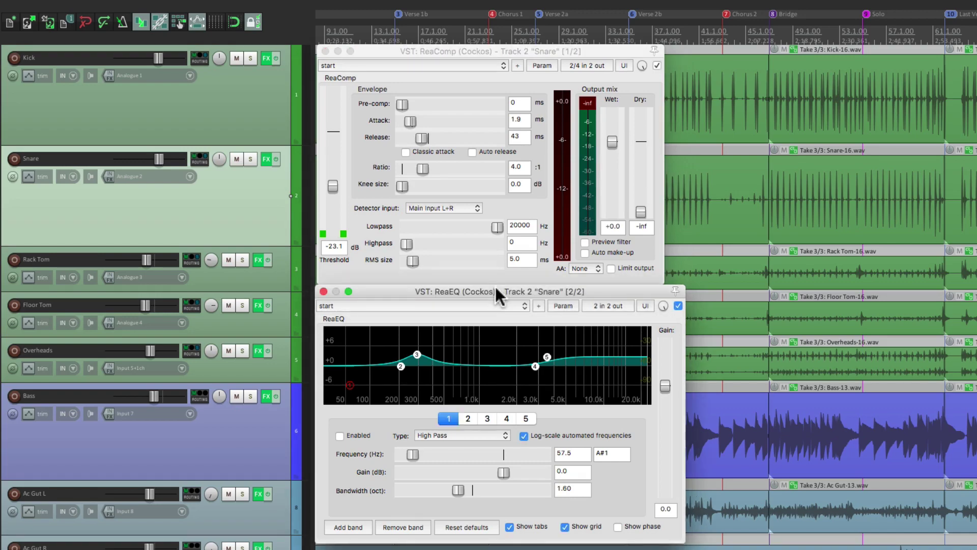
{"action": "key", "text": "shift+f"}
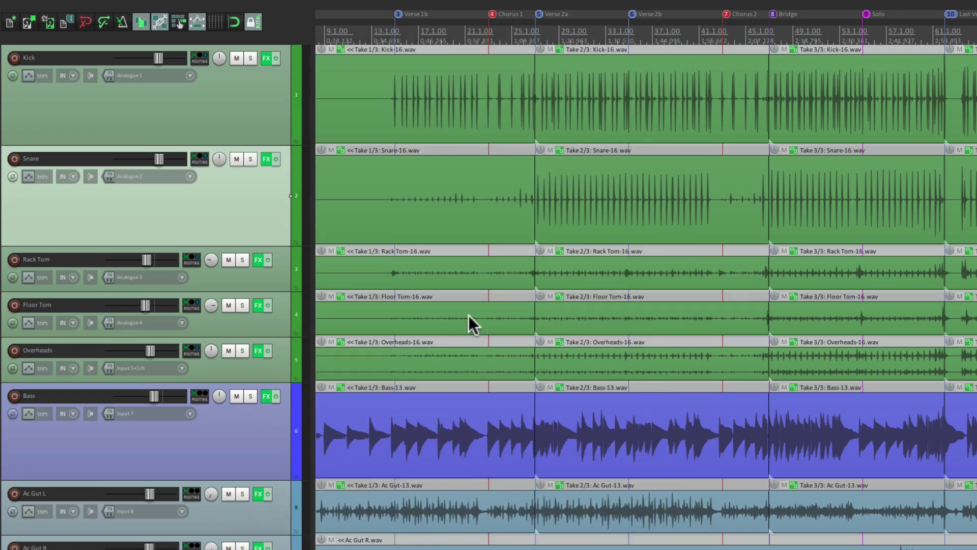
{"action": "scroll", "coordinate": [469, 316], "scroll_direction": "down", "scroll_amount": 10}
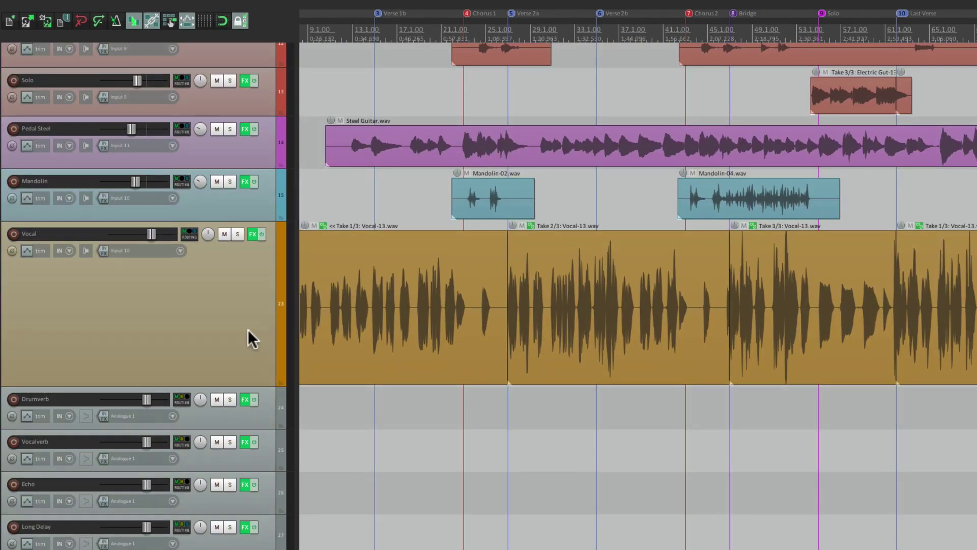
Open the Vocal track's two ReaEQ windows and its ReaComp window together, then close all three
{"action": "left_click", "coordinate": [249, 329]}
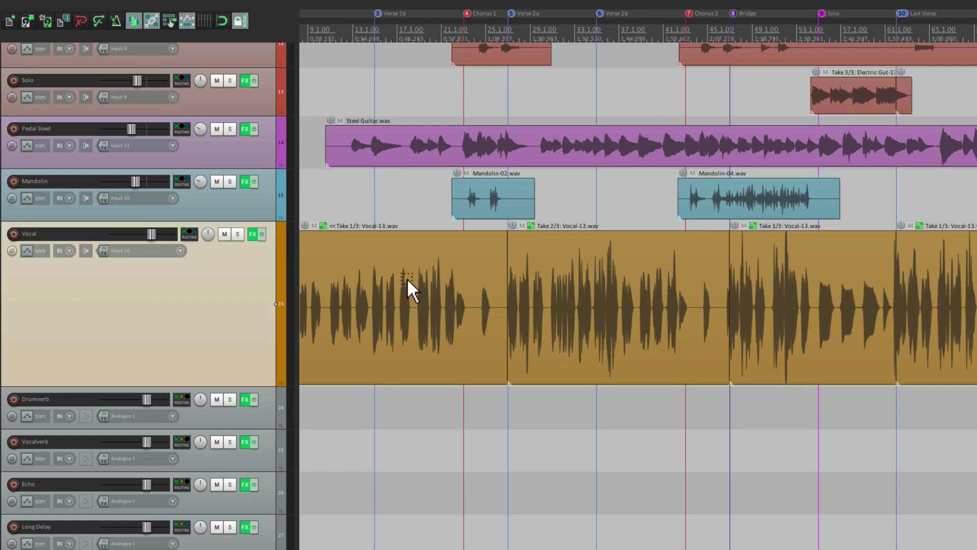
{"action": "key", "text": "shift+f"}
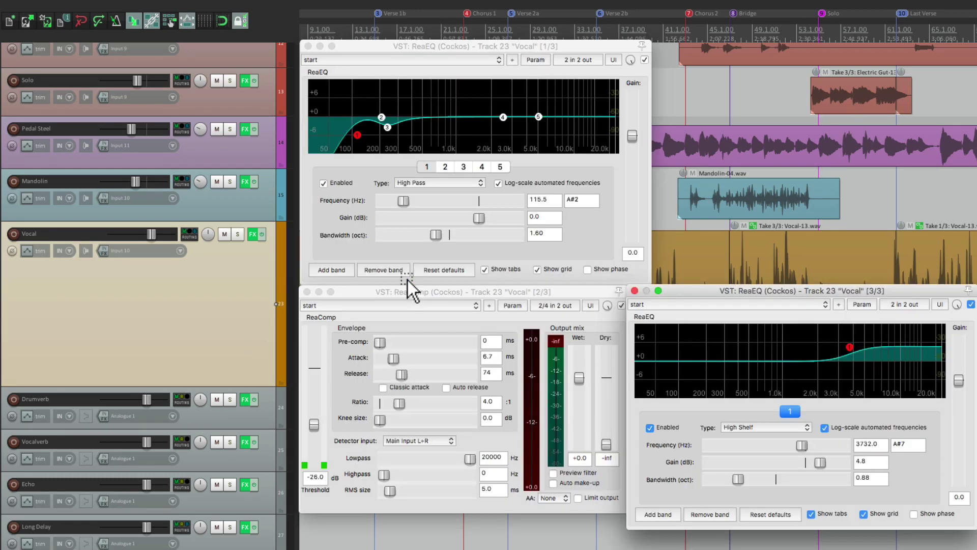
{"action": "left_click", "coordinate": [464, 289]}
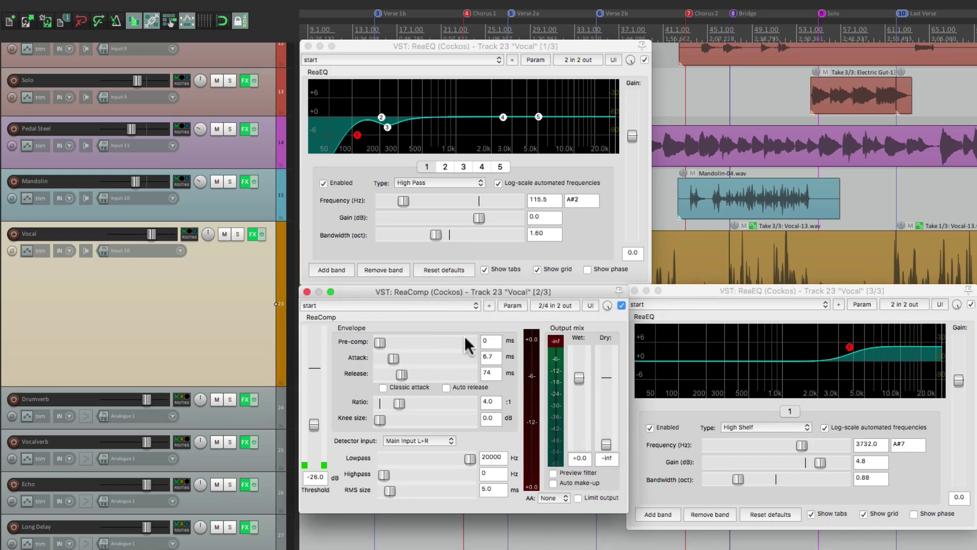
{"action": "left_click", "coordinate": [472, 225]}
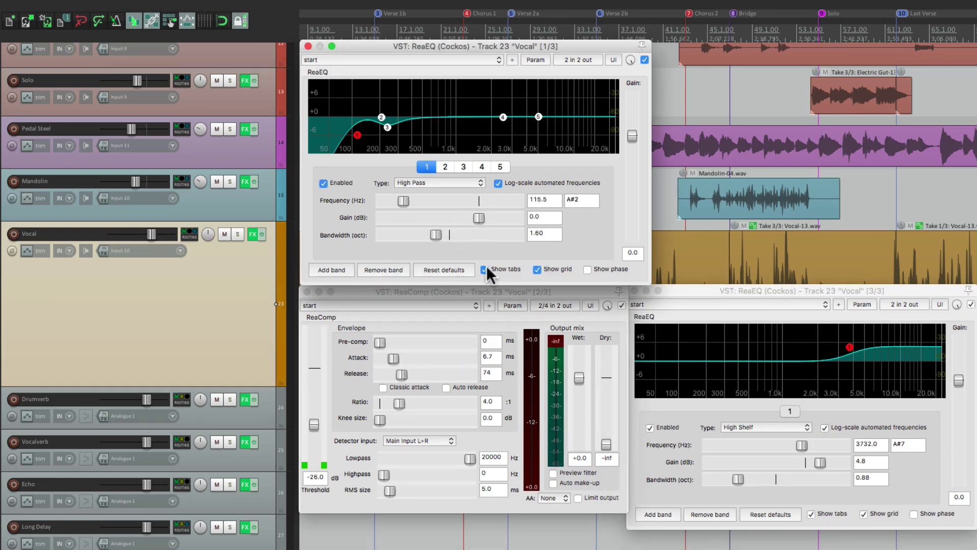
{"action": "left_click", "coordinate": [482, 291]}
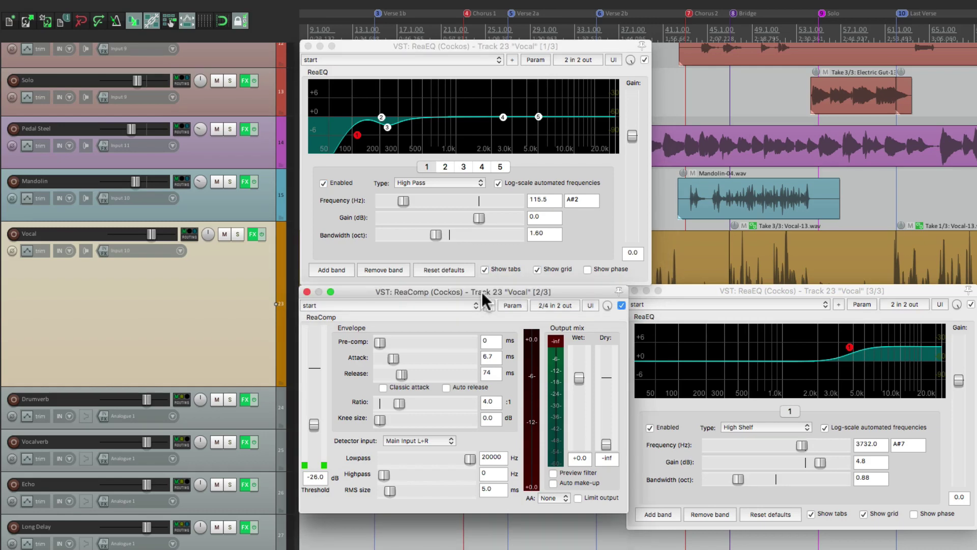
{"action": "key", "text": "Escape"}
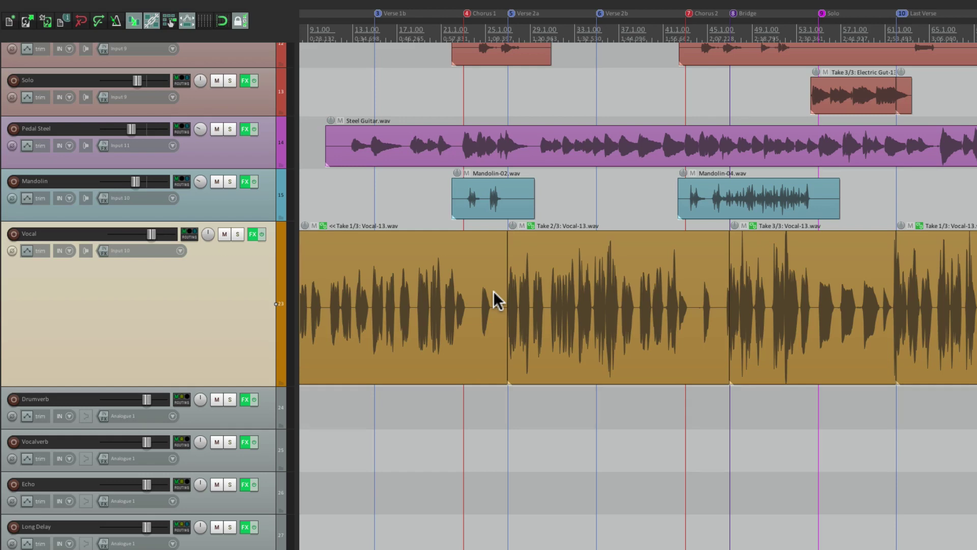
In the Mixer, open and close the Kick ReaComp and ReaEQ windows, then open Snare's effect windows
{"action": "key", "text": "super+m"}
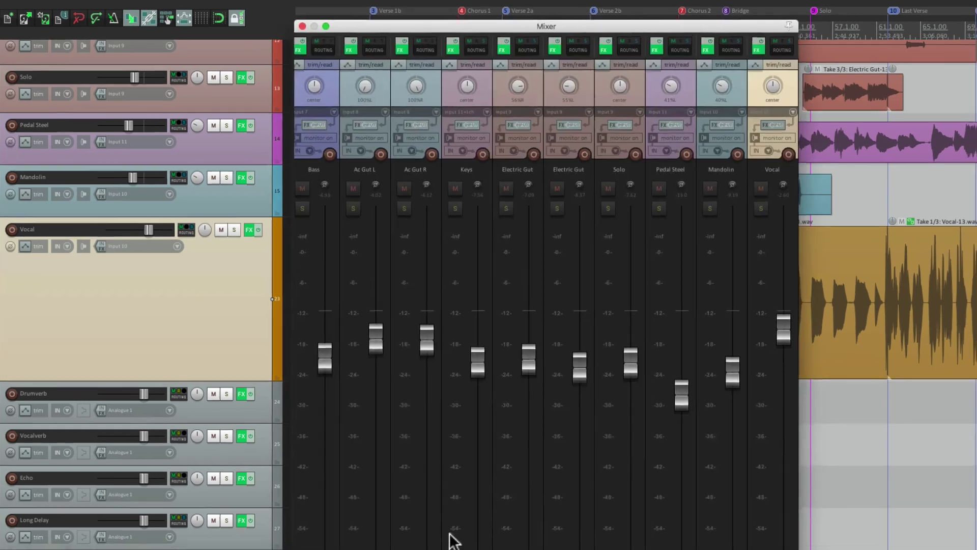
{"action": "left_click_drag", "start_coordinate": [433, 542], "coordinate": [307, 543]}
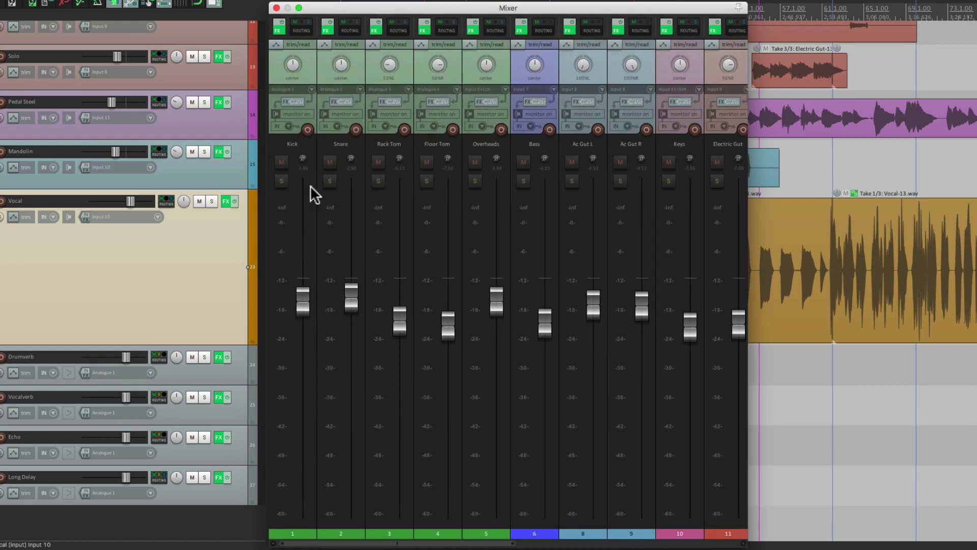
{"action": "left_click", "coordinate": [311, 185]}
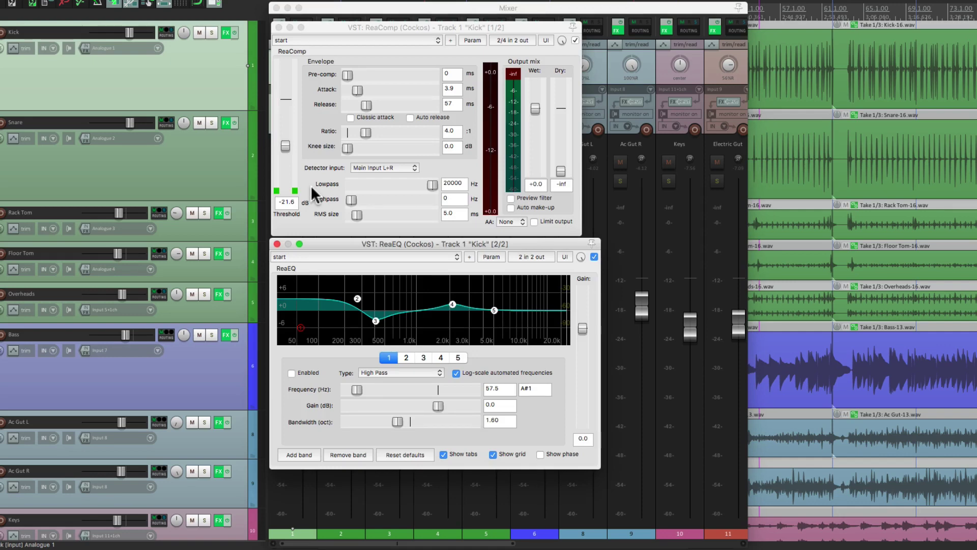
{"action": "left_click", "coordinate": [347, 72]}
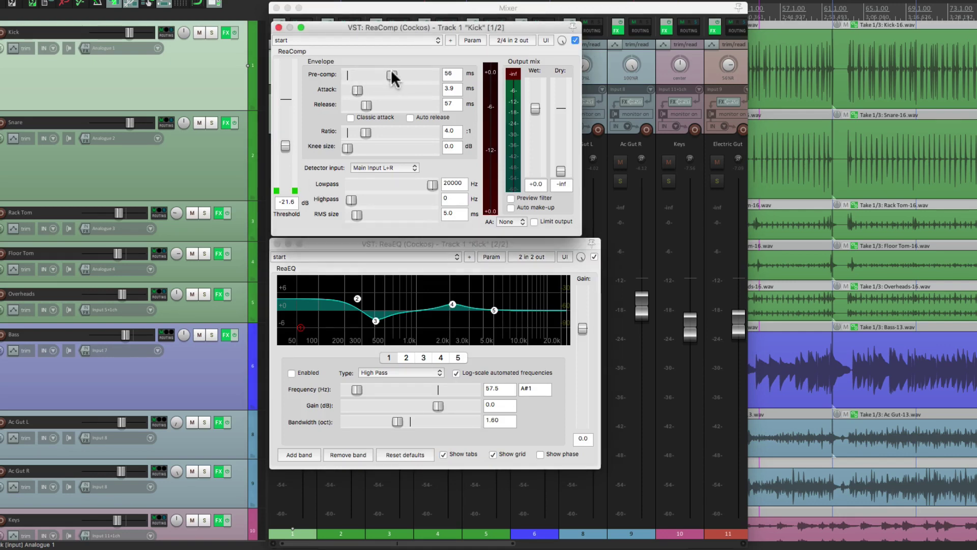
{"action": "left_click", "coordinate": [358, 390]}
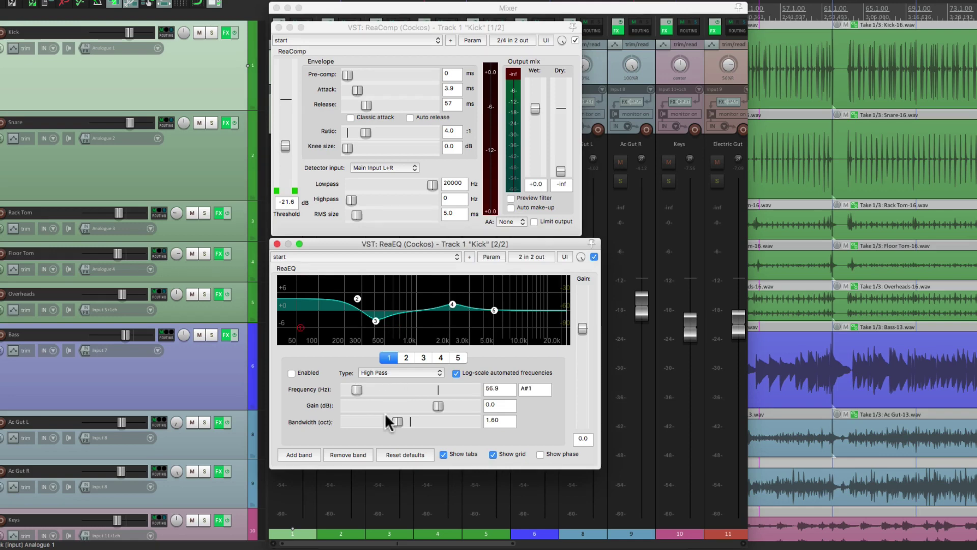
{"action": "key", "text": "Escape"}
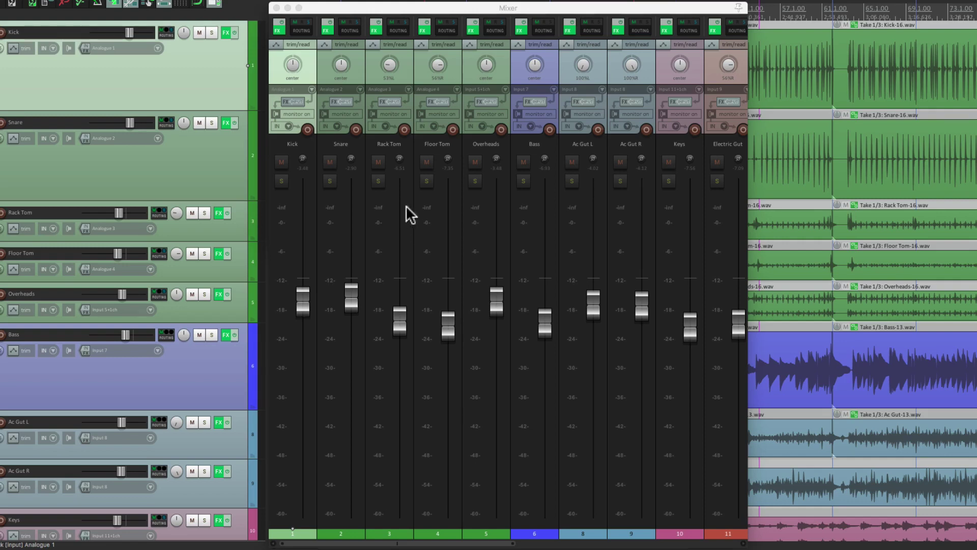
{"action": "left_click", "coordinate": [344, 146]}
{"action": "key", "text": "f"}
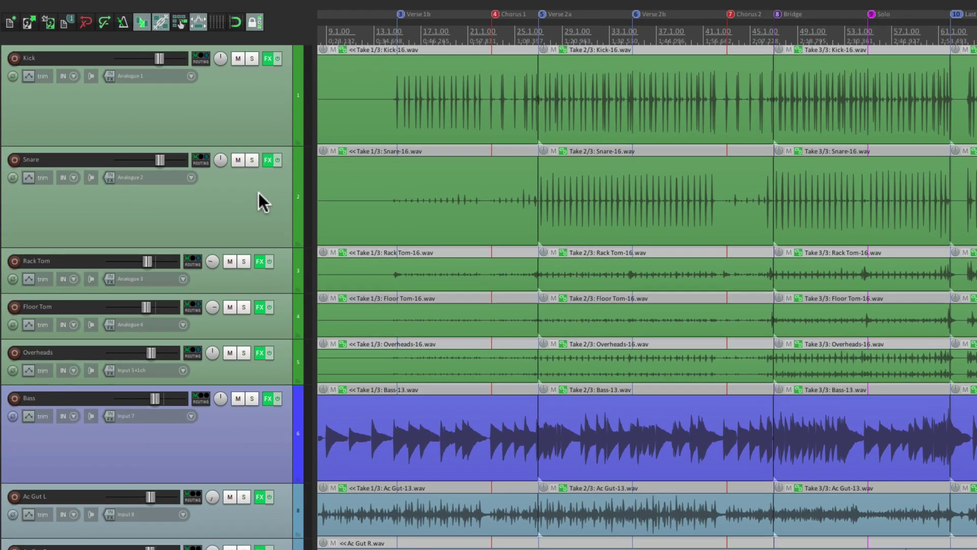
Check the Kick track's effects list, then select the Bass track
{"action": "right_click", "coordinate": [266, 59]}
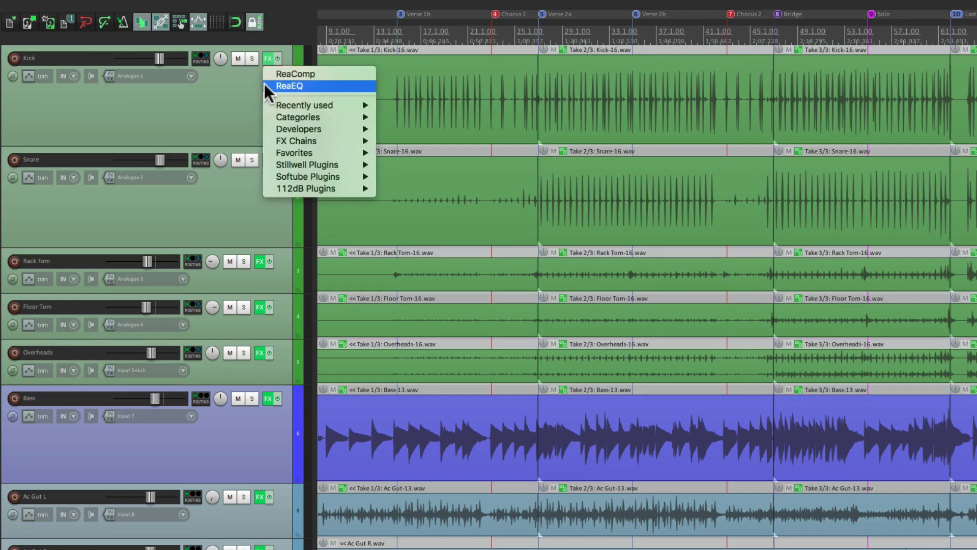
{"action": "left_click", "coordinate": [233, 102]}
{"action": "scroll", "coordinate": [469, 204], "scroll_direction": "down", "scroll_amount": 10}
{"action": "scroll", "coordinate": [468, 204], "scroll_direction": "left", "scroll_amount": 3}
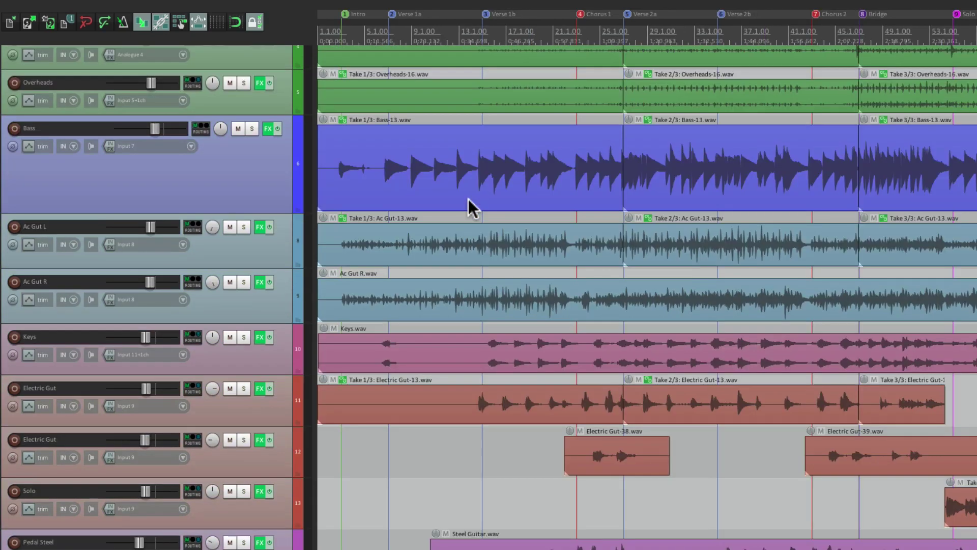
{"action": "left_click", "coordinate": [265, 194]}
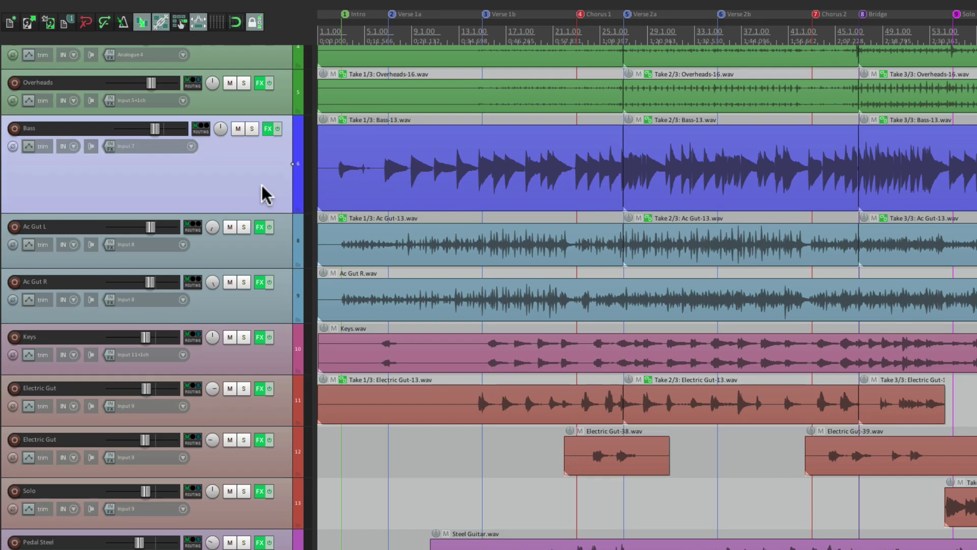
Open and close the Bass ReaComp and ReaEQ windows one at a time, then both together
{"action": "right_click", "coordinate": [268, 130]}
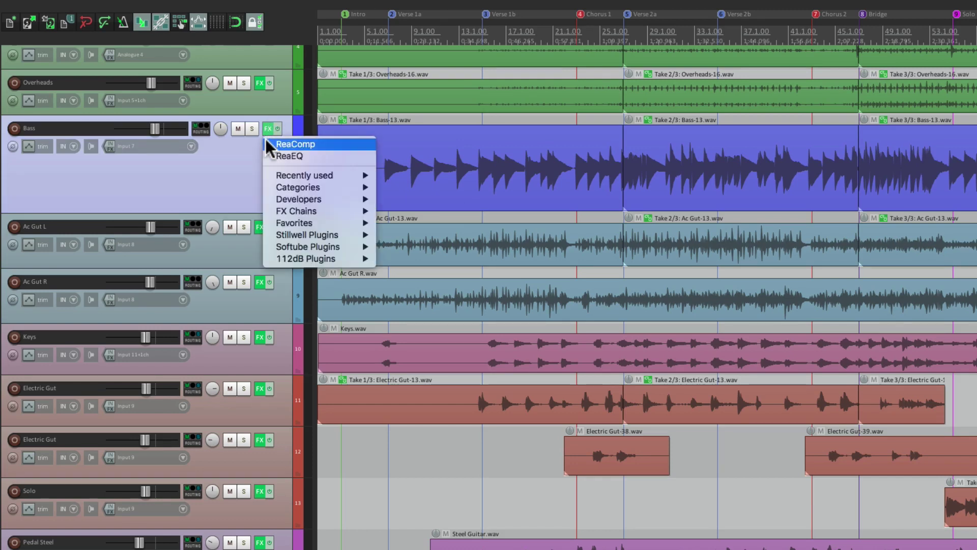
{"action": "left_click", "coordinate": [296, 144]}
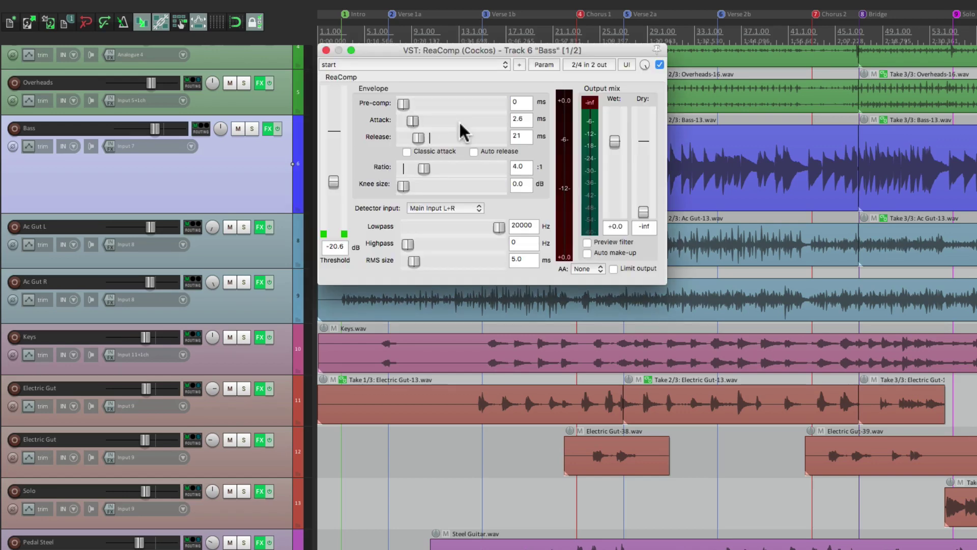
{"action": "key", "text": "Escape"}
{"action": "key", "text": "f"}
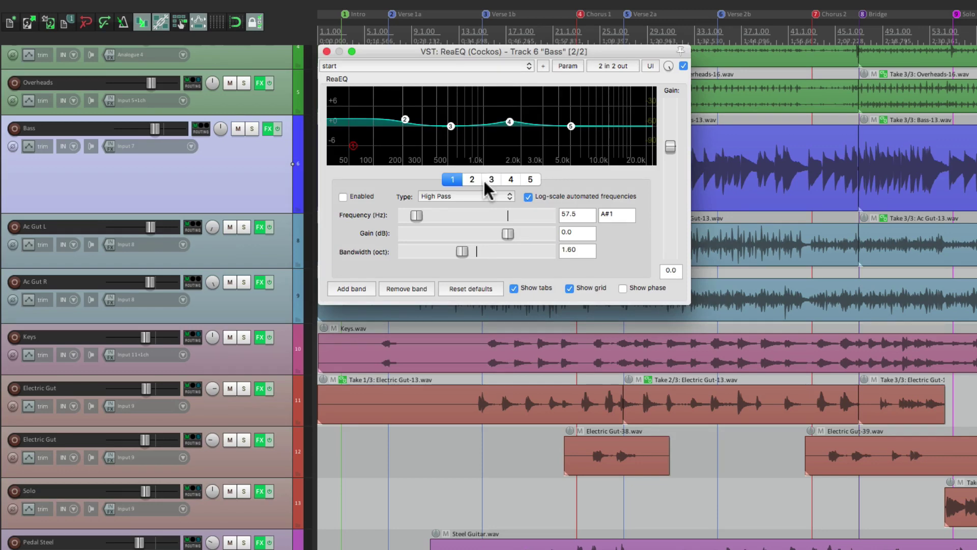
{"action": "key", "text": "Escape"}
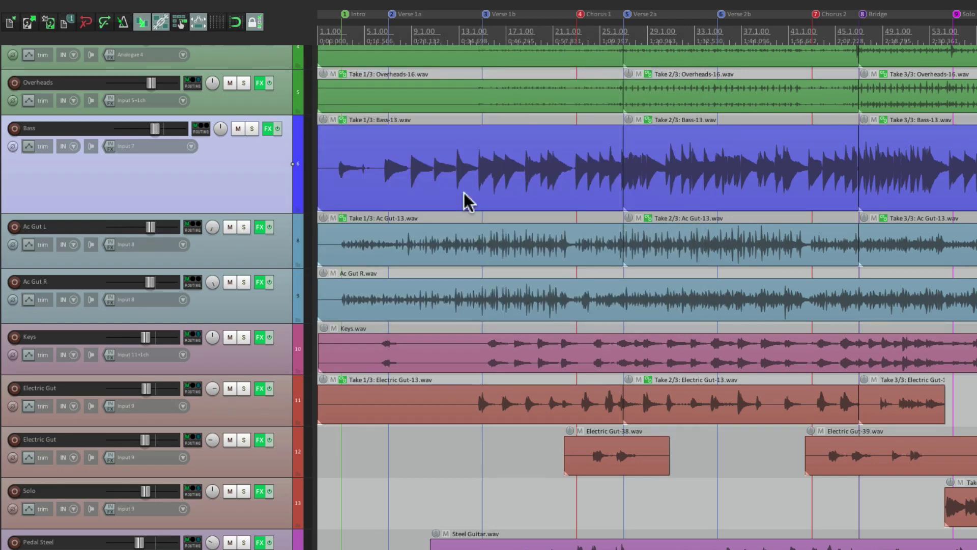
{"action": "key", "text": "f"}
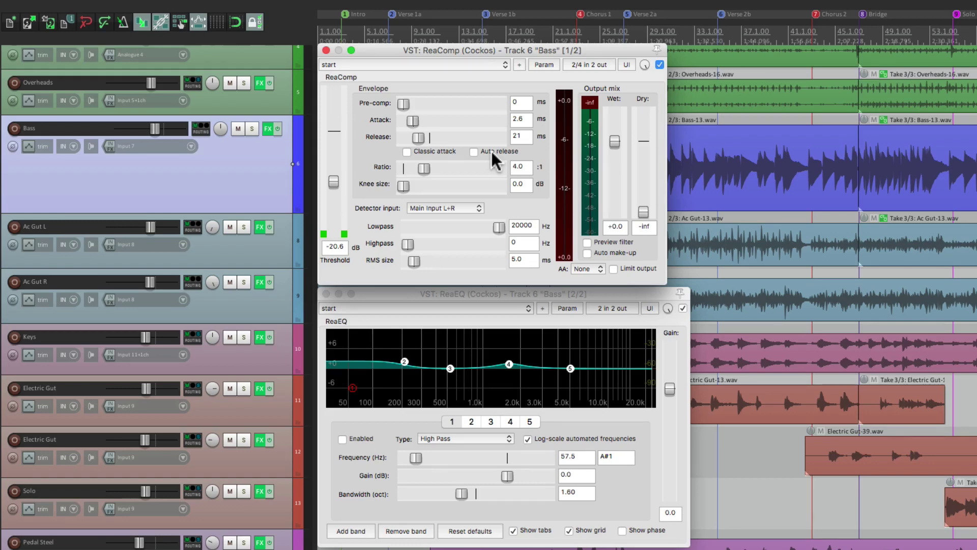
{"action": "key", "text": "f"}
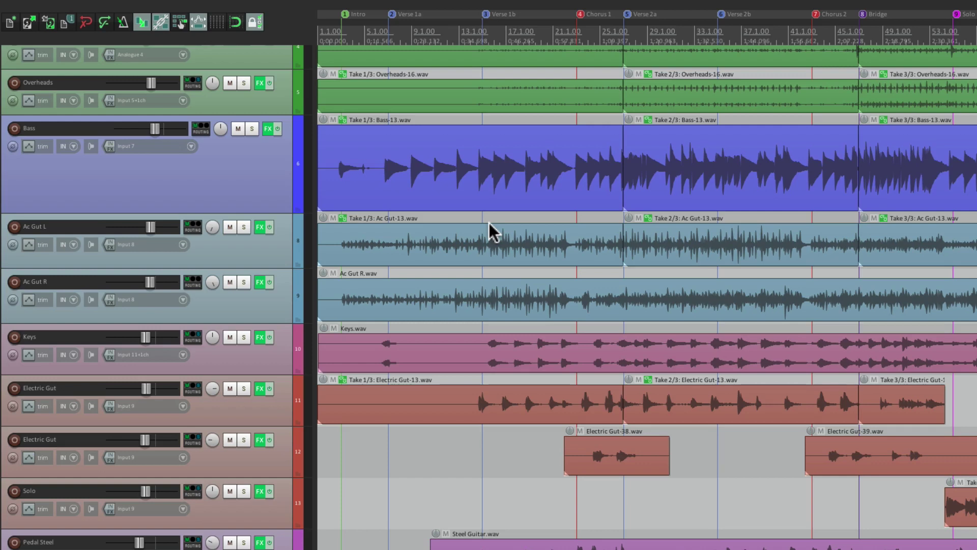